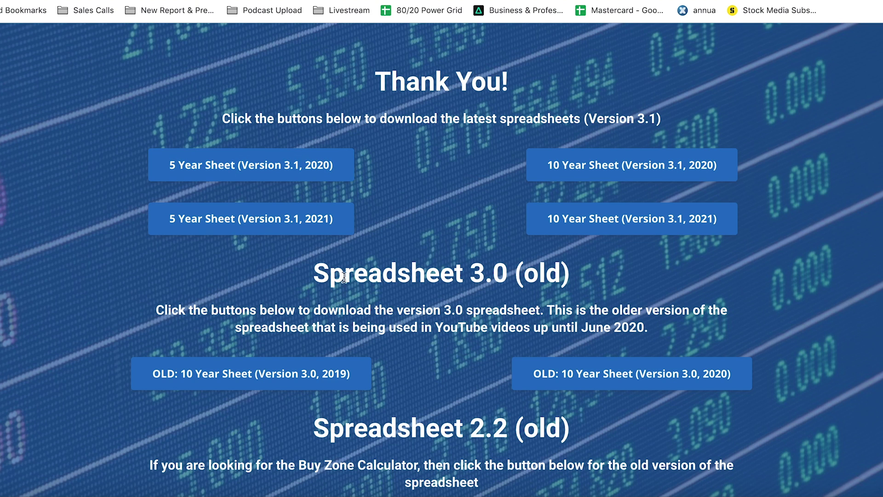
Step: Scroll the Thank You page listing the 5 Year and 10 Year Version 3.1 sheets for 2020 and 2021
scroll(411, 269, "down", 3)
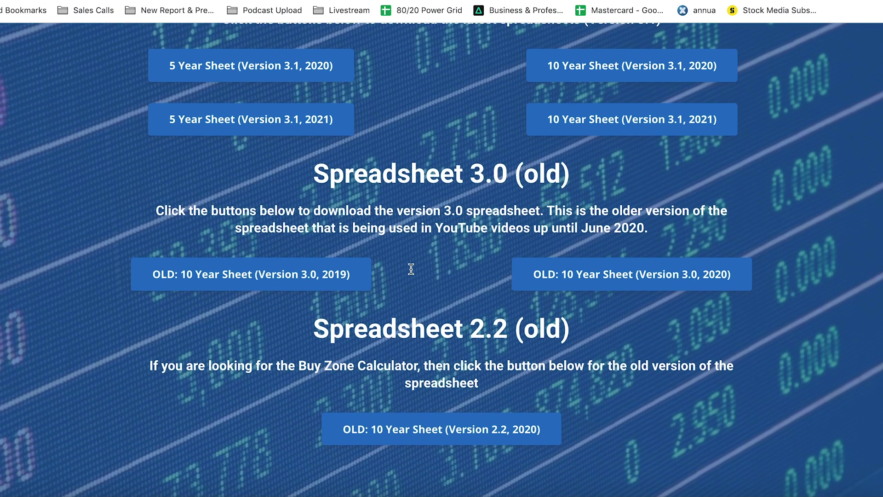
scroll(411, 269, "up", 3)
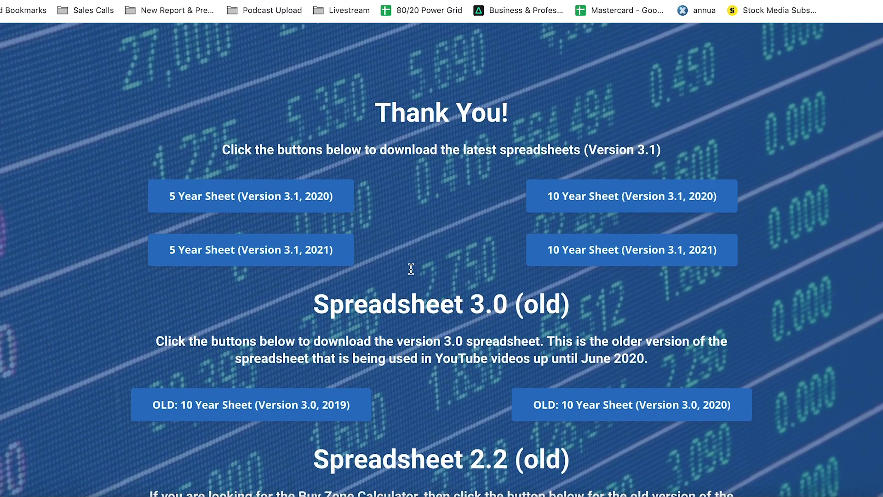
scroll(411, 269, "up", 1)
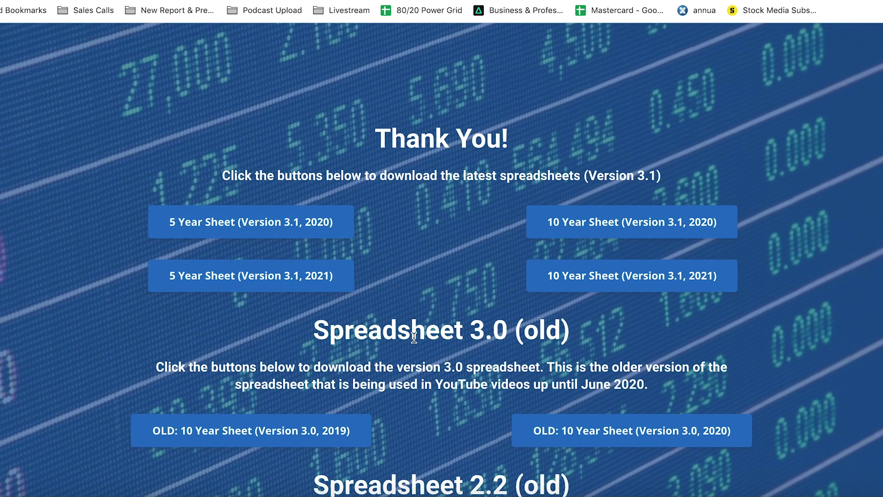
scroll(414, 339, "down", 5)
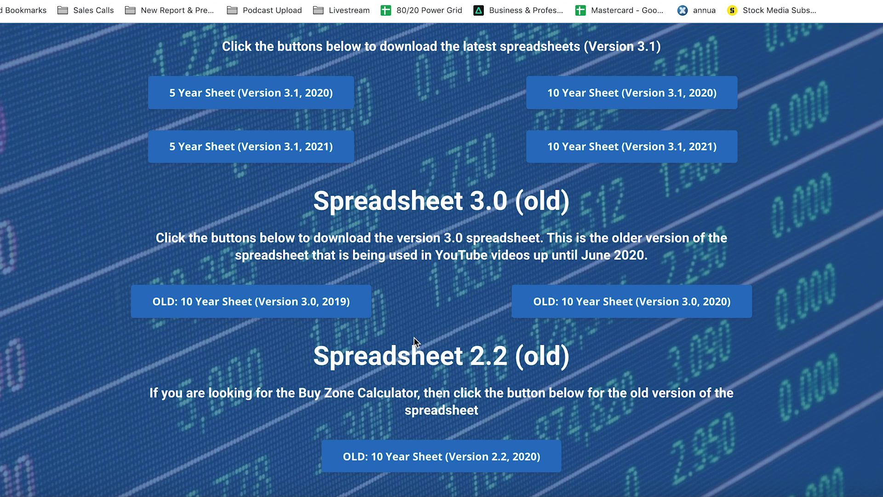
scroll(453, 340, "up", 2)
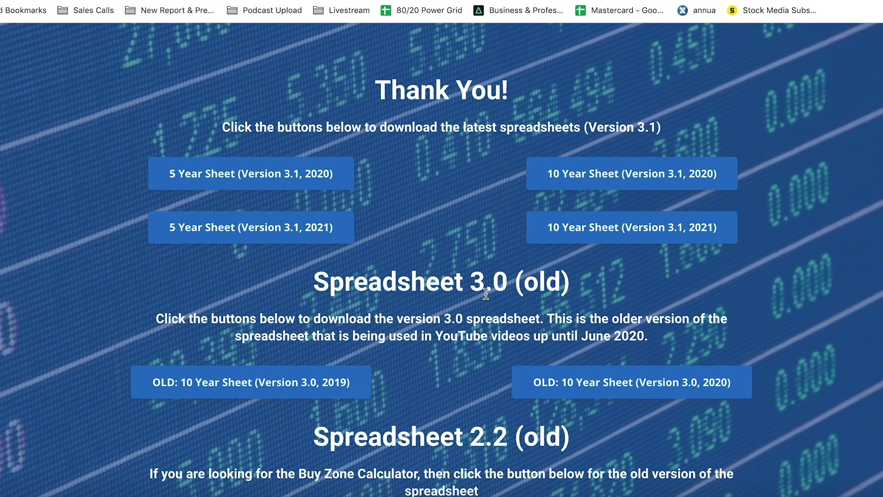
scroll(487, 292, "up", 1)
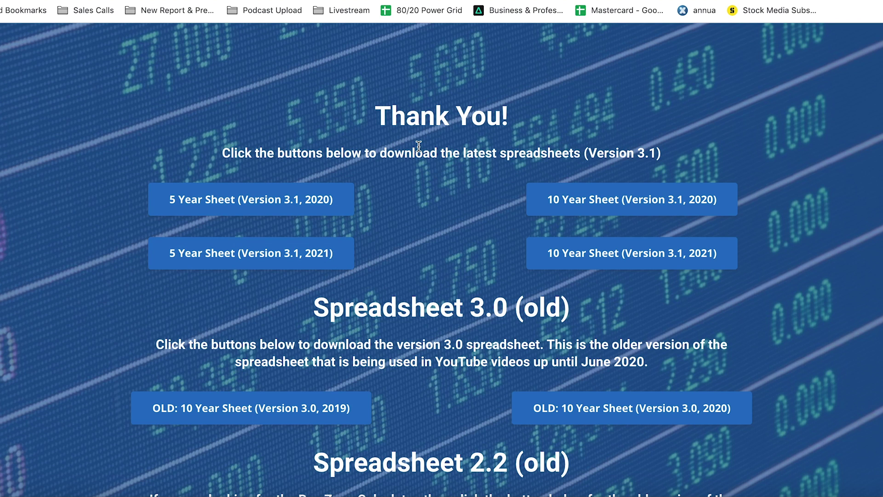
scroll(419, 146, "up", 2)
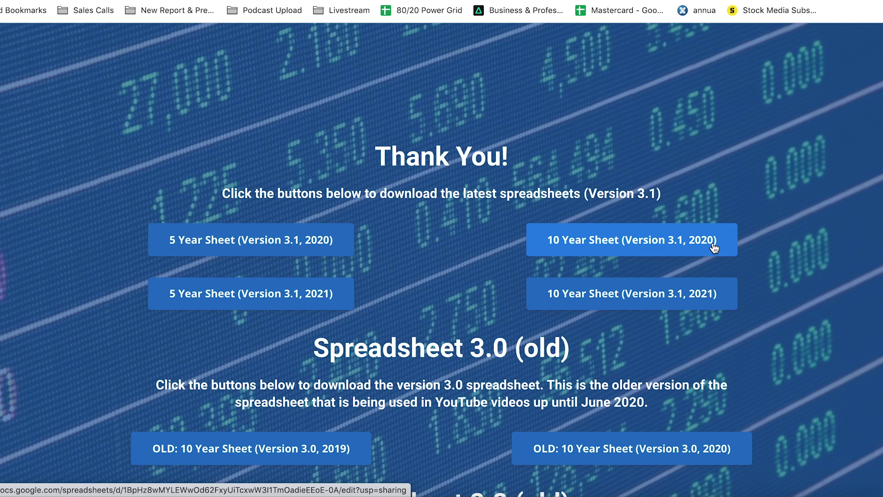
Step: Open the '10 Year Sheet (Version 3.1, 2020)' stock analysis spreadsheet in Google Sheets
scroll(713, 243, "down", 4)
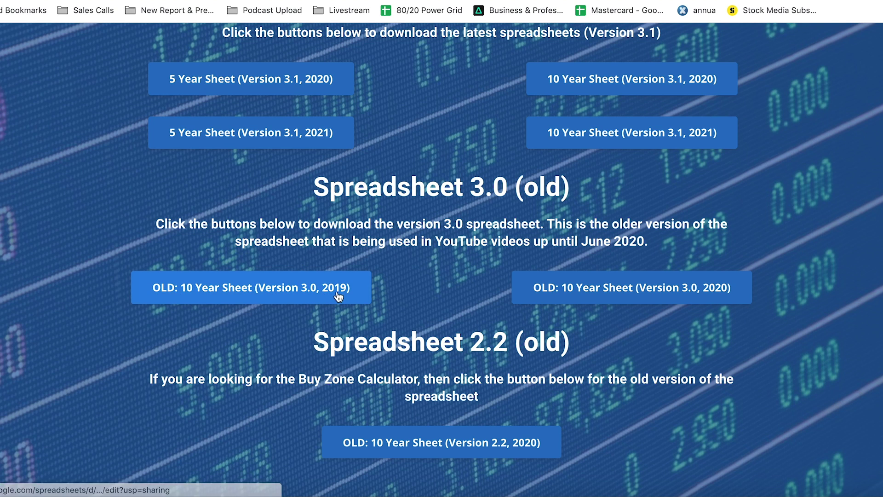
scroll(441, 280, "up", 2)
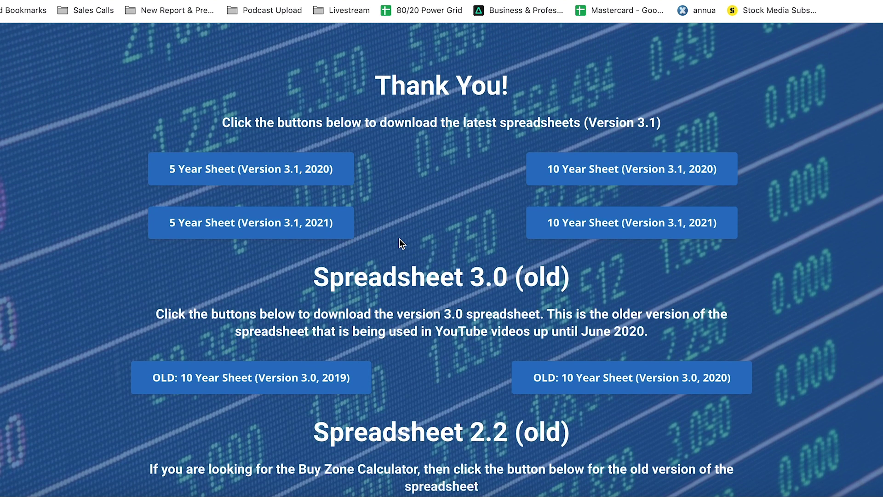
scroll(400, 239, "down", 3)
scroll(399, 238, "up", 2)
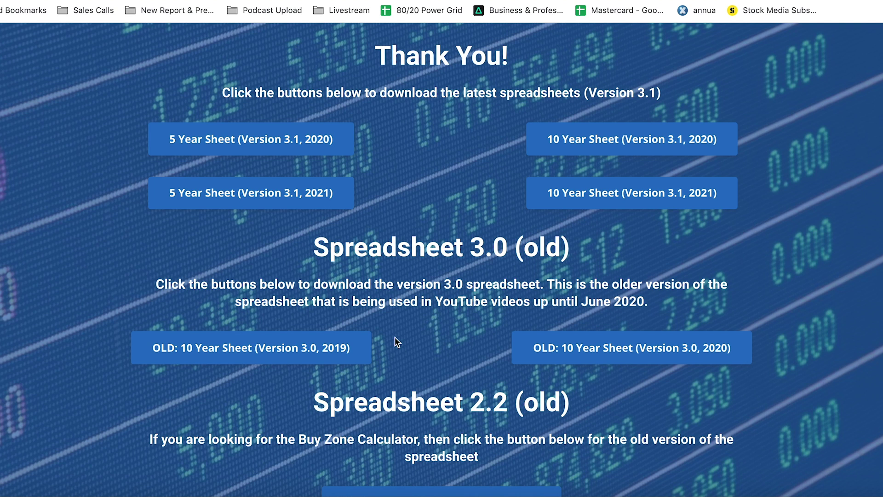
scroll(394, 336, "down", 3)
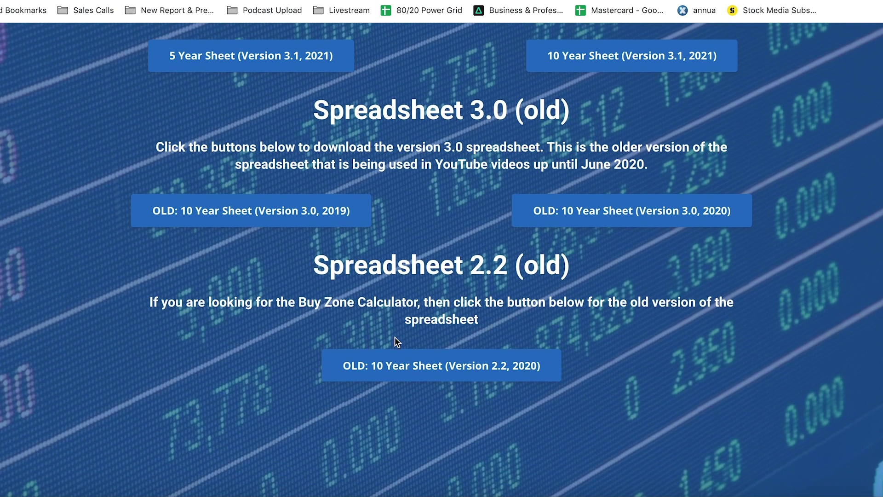
left_click(468, 372)
scroll(404, 342, "up", 6)
scroll(404, 341, "down", 1)
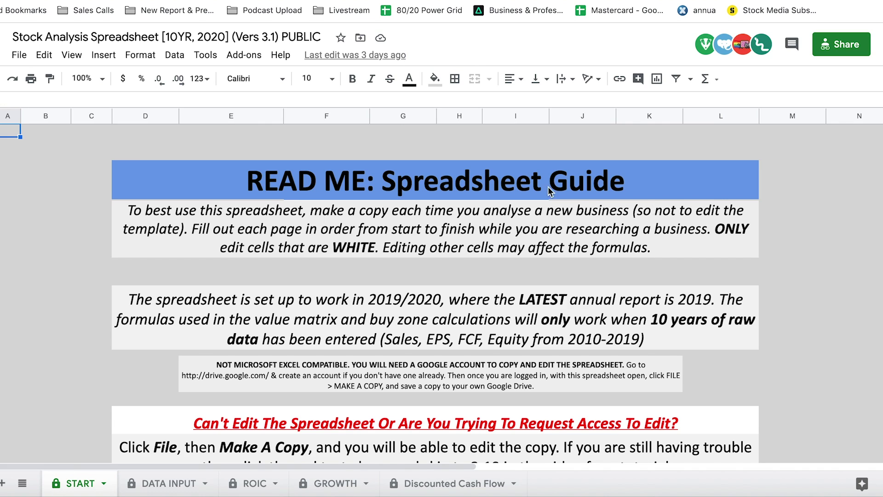
Step: Look through the original spreadsheet's READ ME guide
left_click(821, 211)
left_click(804, 182)
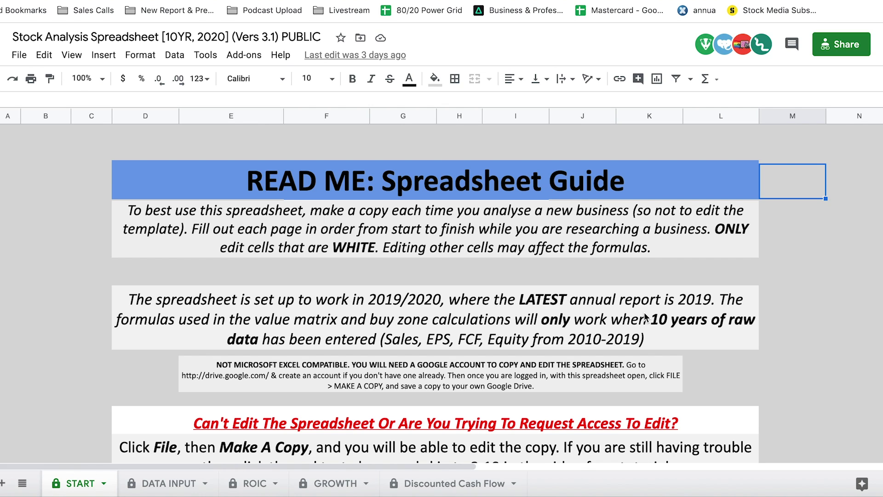
scroll(556, 384, "down", 1)
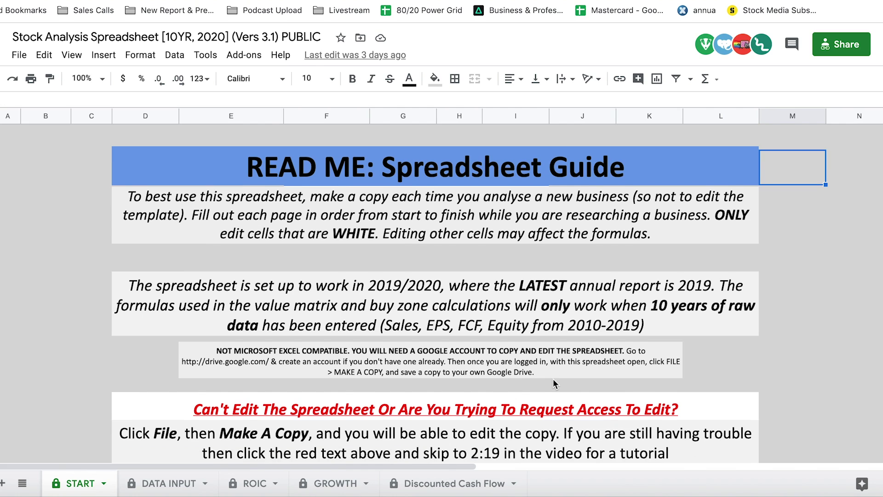
scroll(555, 384, "down", 3)
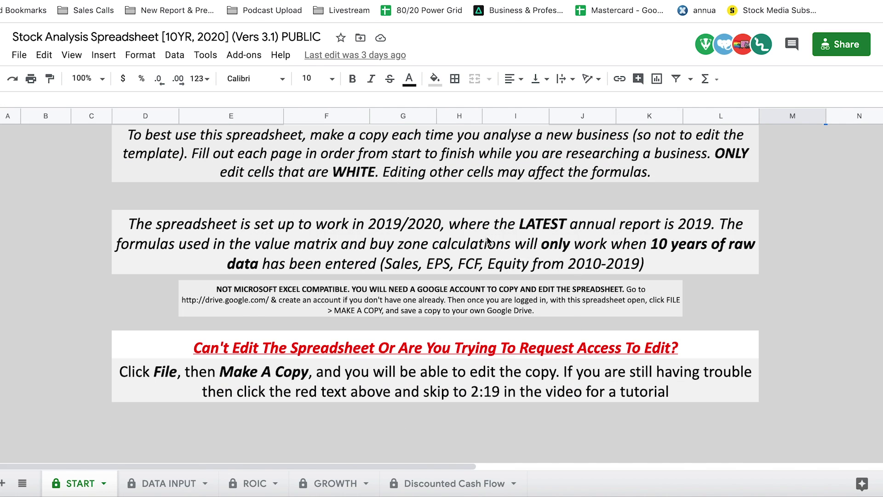
scroll(490, 243, "up", 4)
scroll(370, 303, "down", 3)
scroll(369, 304, "up", 3)
Step: Make a copy of the spreadsheet named 'Test 2020'
left_click(18, 55)
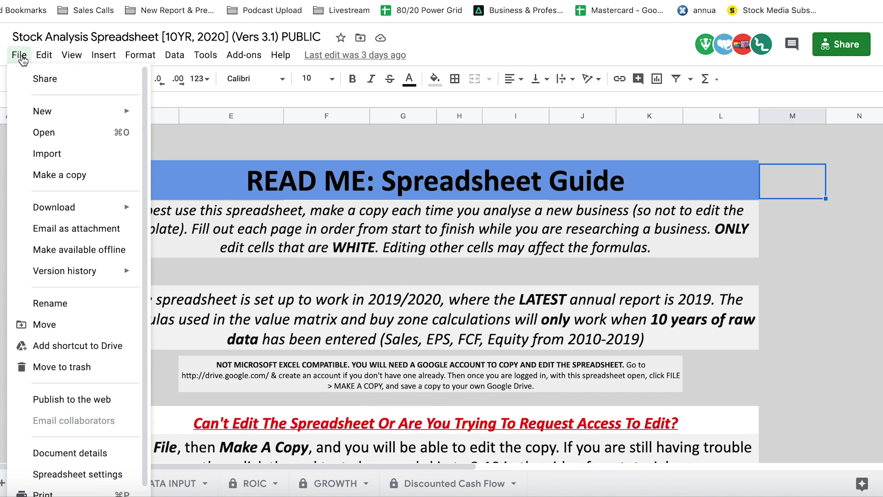
left_click(83, 178)
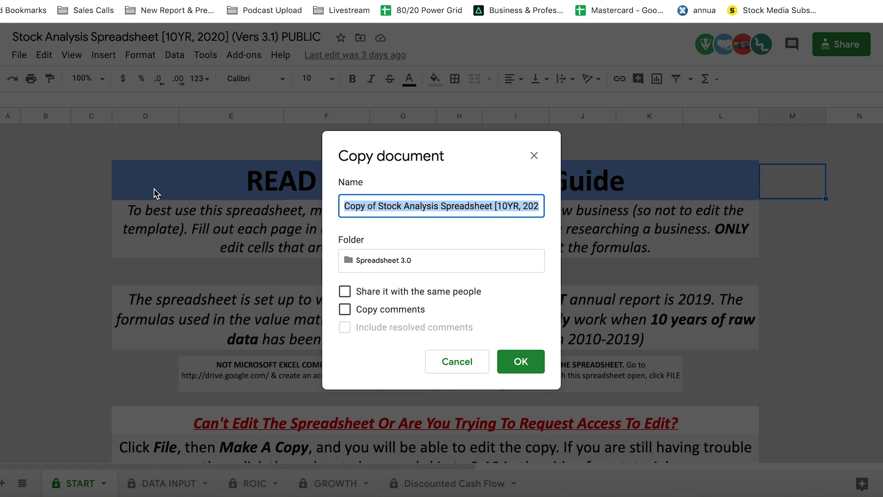
type("Test")
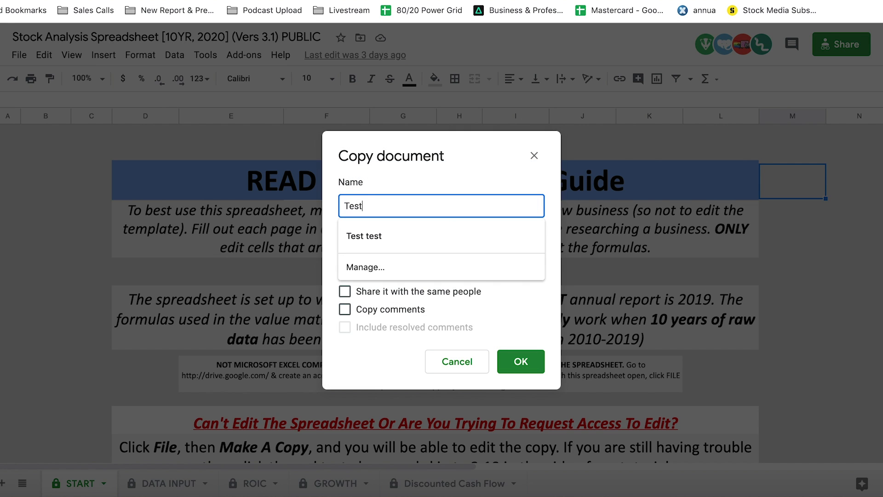
type(" 2020")
left_click(491, 170)
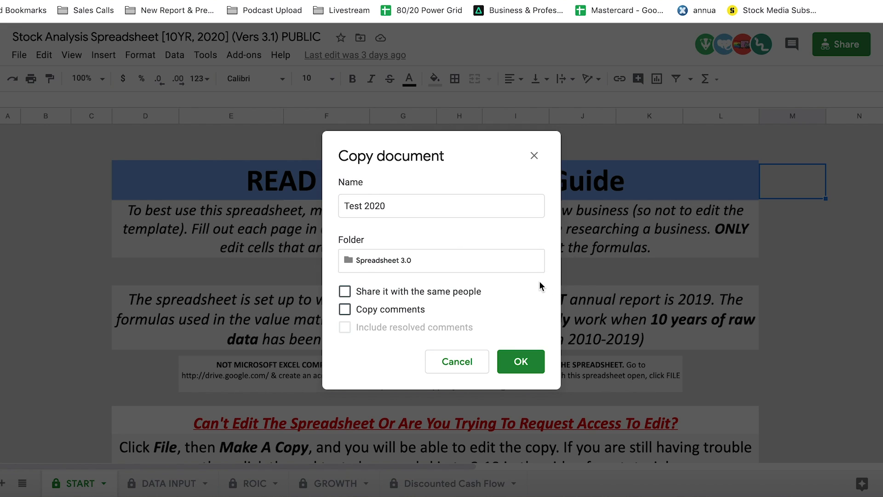
left_click(533, 368)
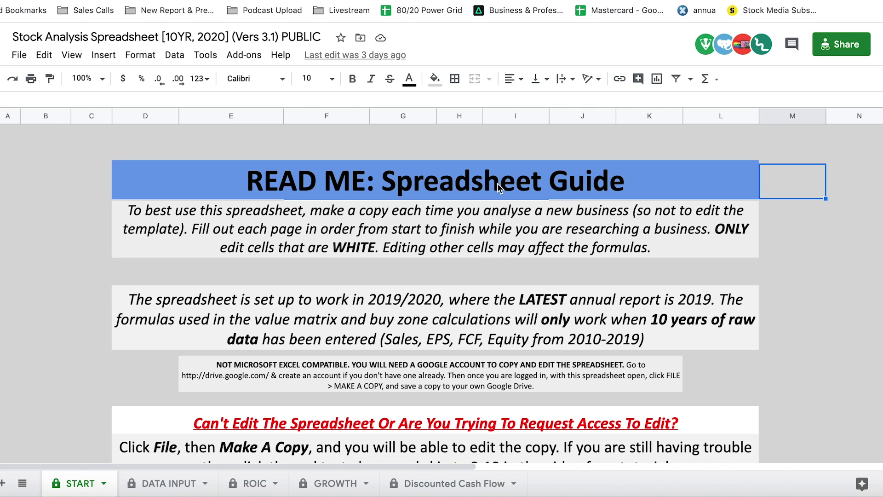
Step: Bring up the Test 2020 copy and scroll its START sheet READ ME guide
left_click(767, 289)
left_click(787, 299)
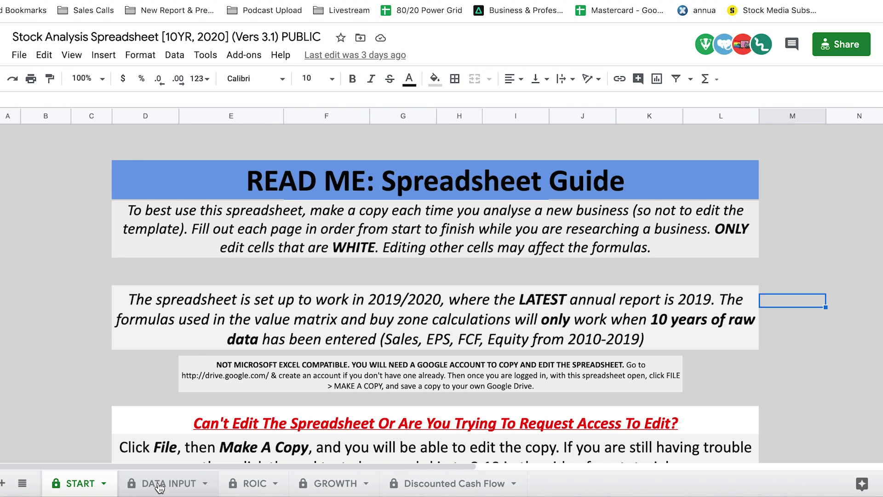
left_click(791, 252)
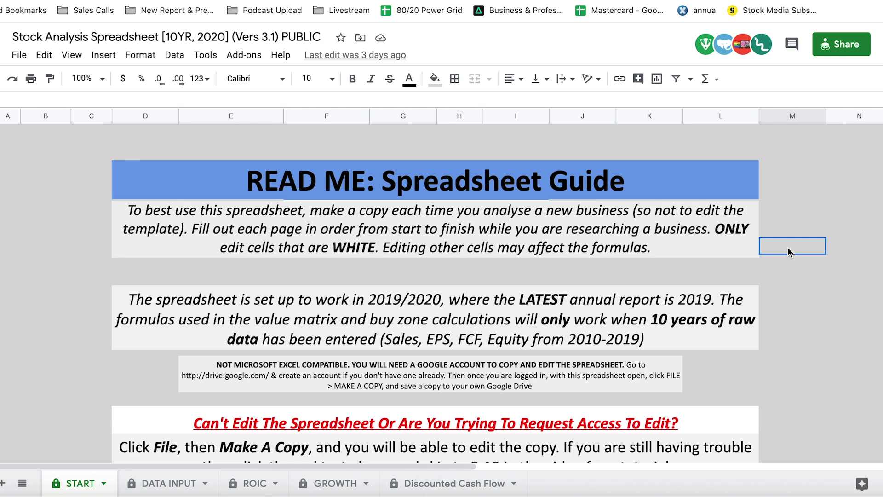
left_click(430, 254)
left_click(421, 266)
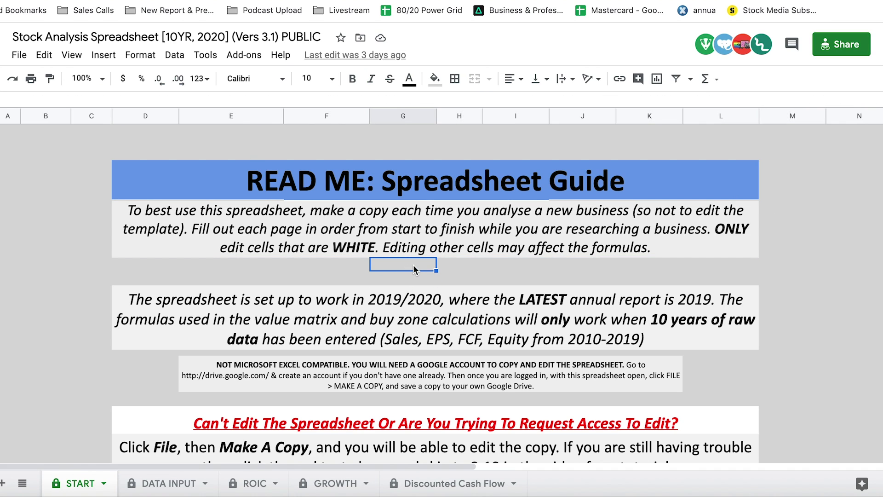
left_click(410, 281)
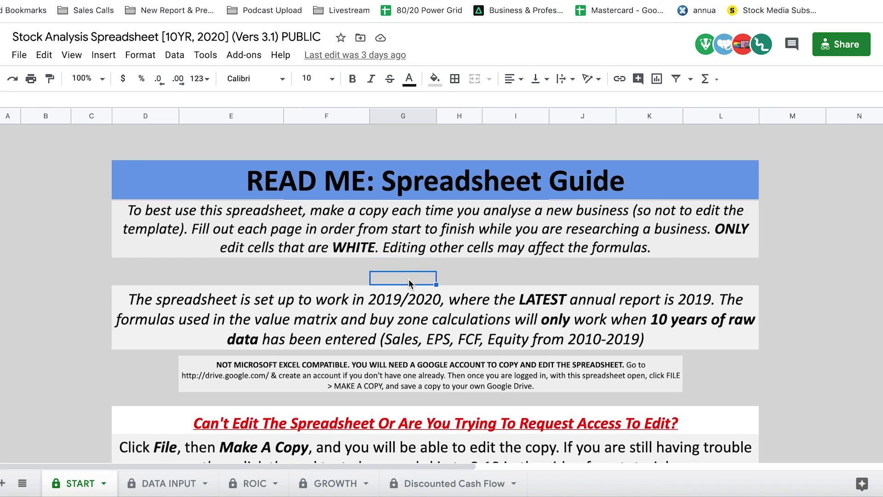
scroll(432, 230, "down", 1)
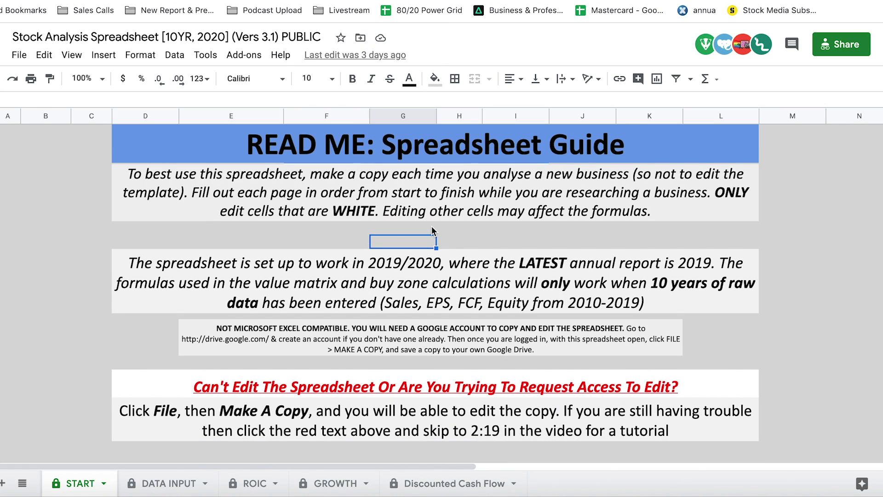
scroll(393, 368, "down", 1)
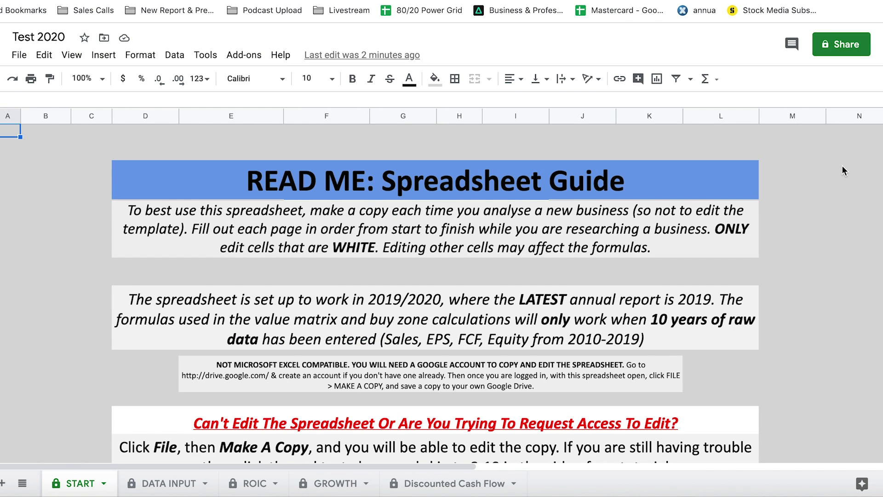
Step: Browse the DATA INPUT, ROIC, GROWTH, Discounted Cash Flow and START sheets, ending on DATA INPUT
left_click(169, 487)
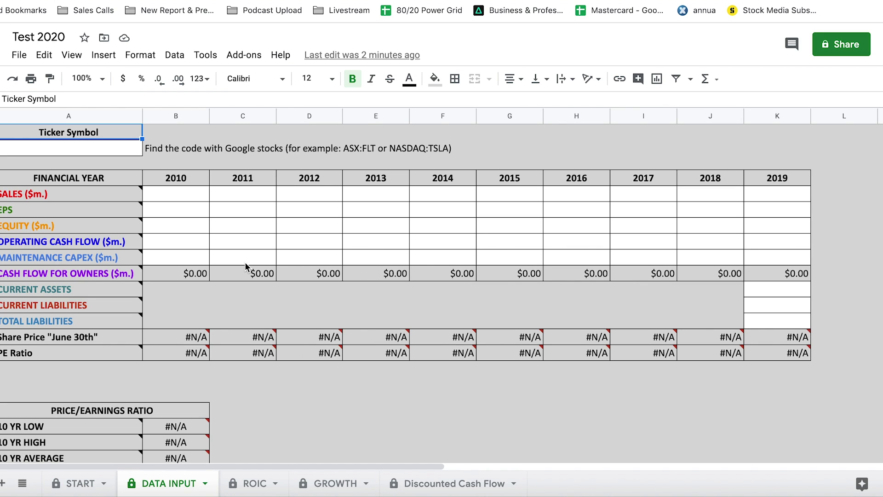
left_click(249, 484)
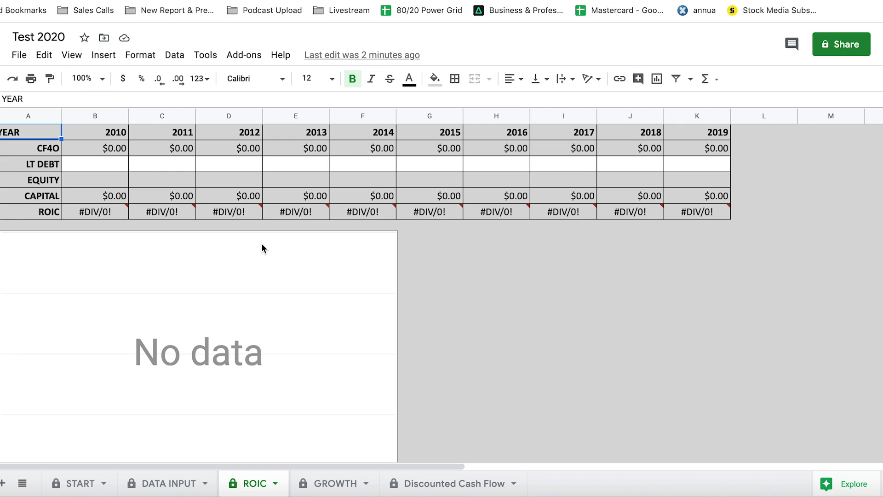
left_click(335, 483)
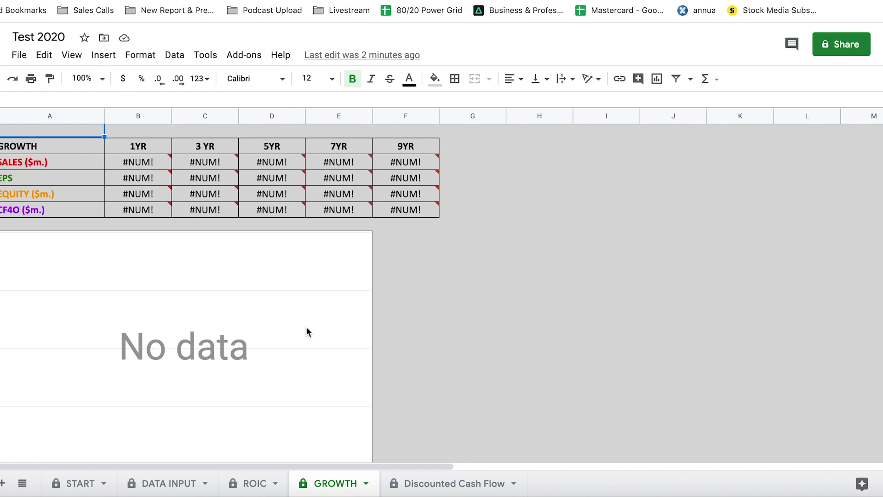
left_click(412, 482)
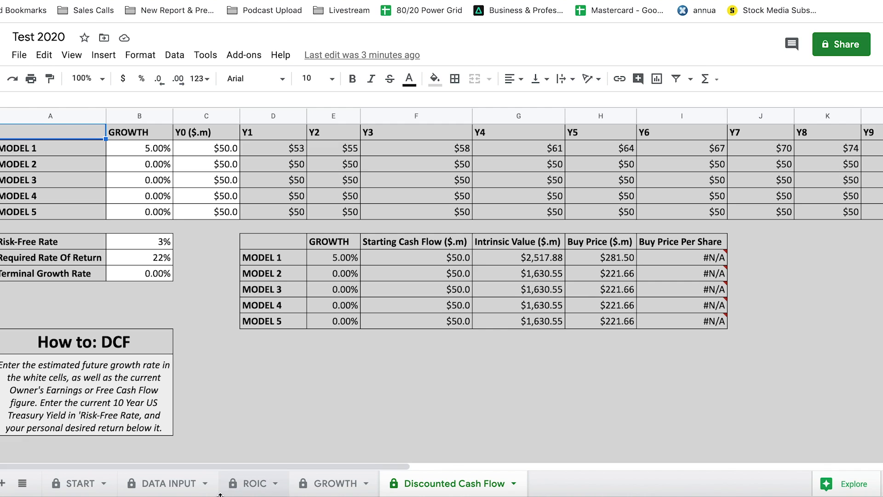
left_click(169, 483)
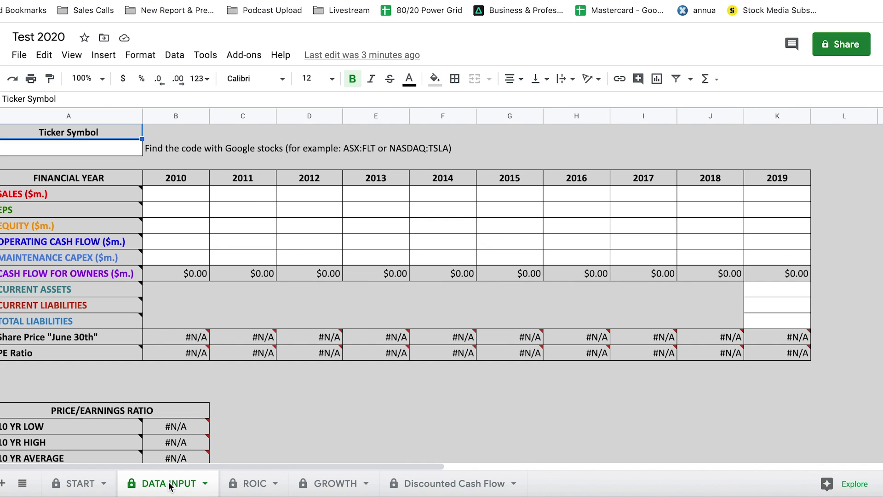
left_click(89, 487)
scroll(310, 324, "down", 1)
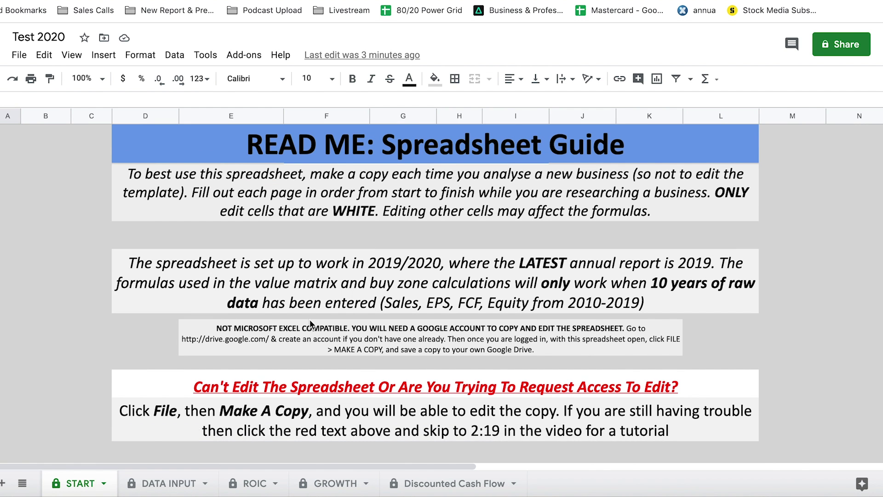
scroll(311, 324, "up", 1)
left_click(163, 483)
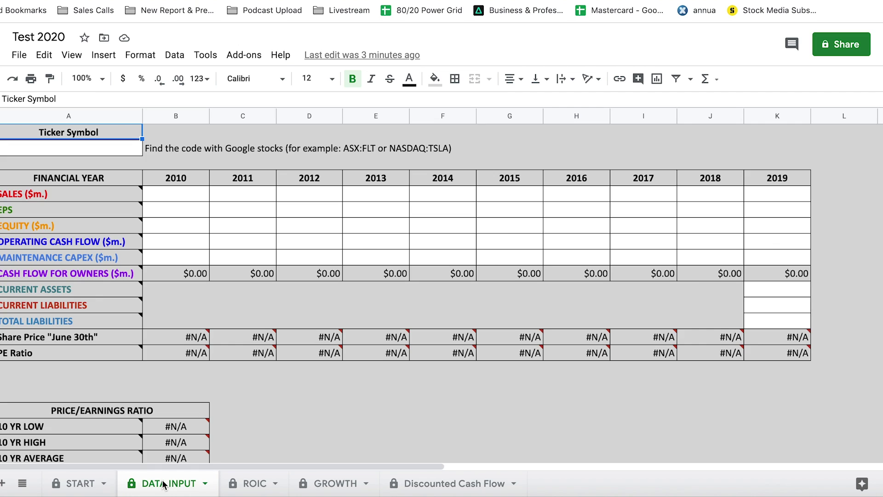
left_click(242, 230)
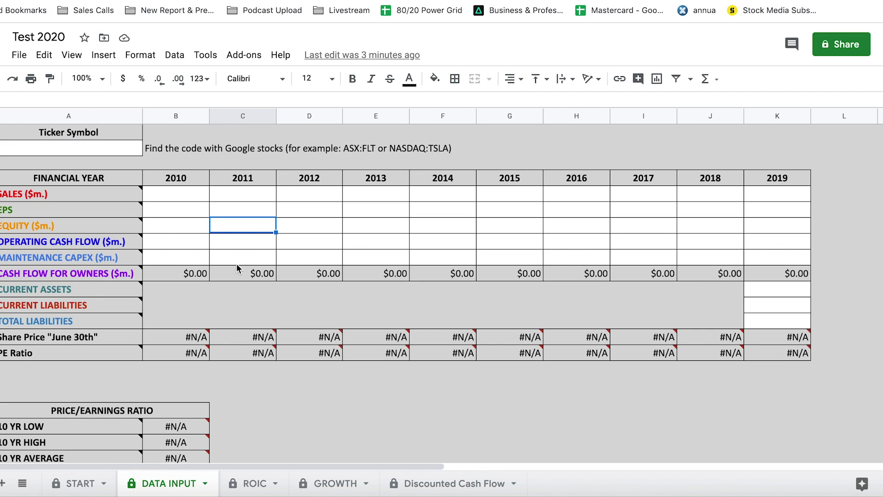
Step: Inspect the DATA INPUT grid, including the protected share price and PE ratio cells
left_click(217, 291)
left_click_drag(187, 290, 285, 329)
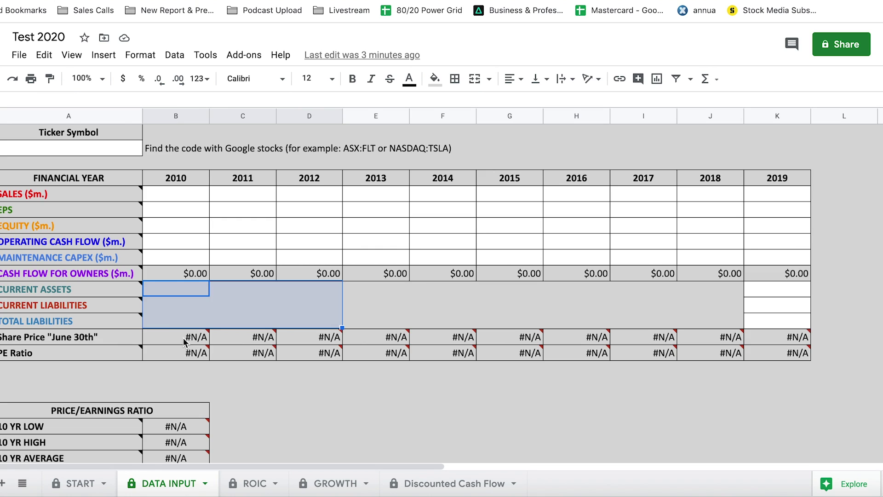
left_click_drag(191, 340, 436, 358)
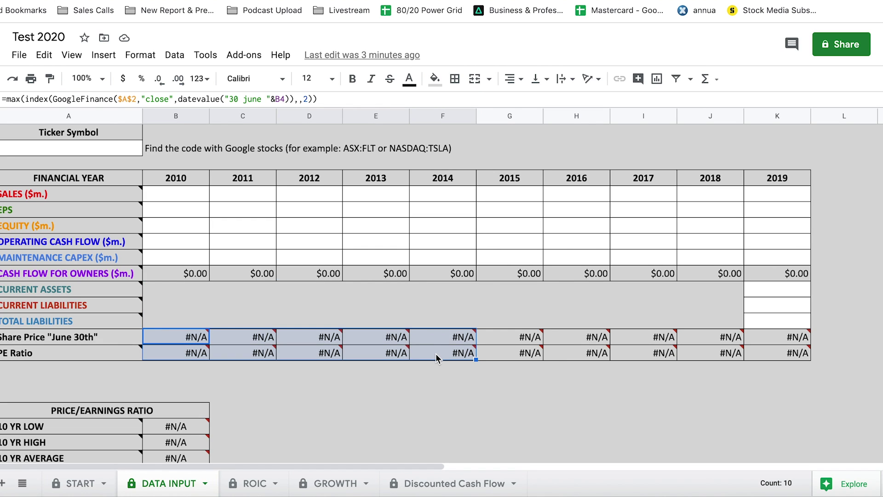
left_click(443, 386)
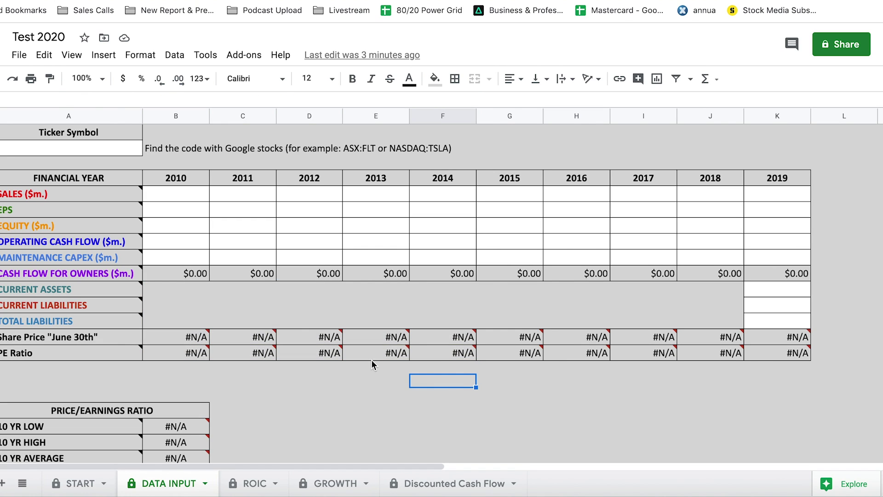
left_click(385, 354)
double_click(377, 382)
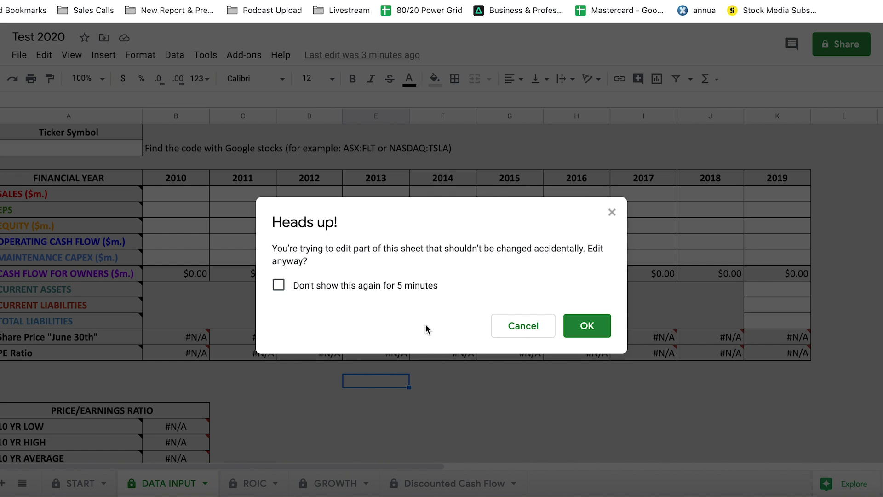
left_click(515, 329)
left_click_drag(183, 194, 769, 253)
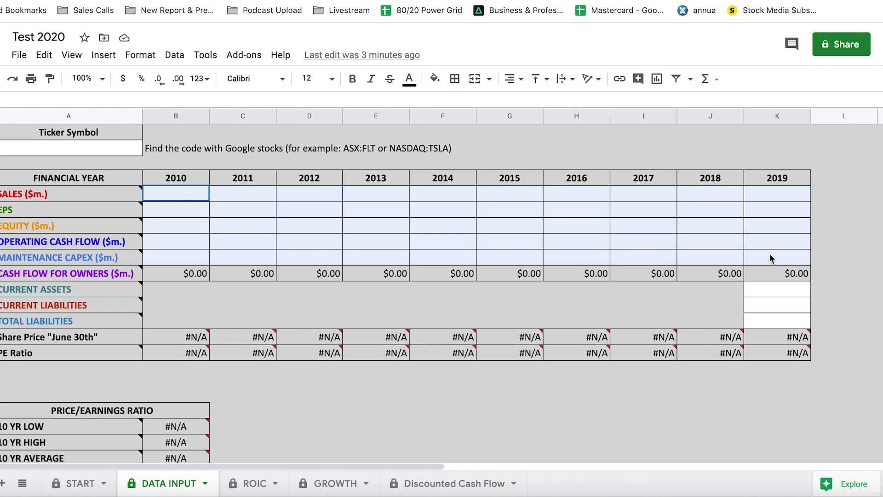
left_click(772, 262)
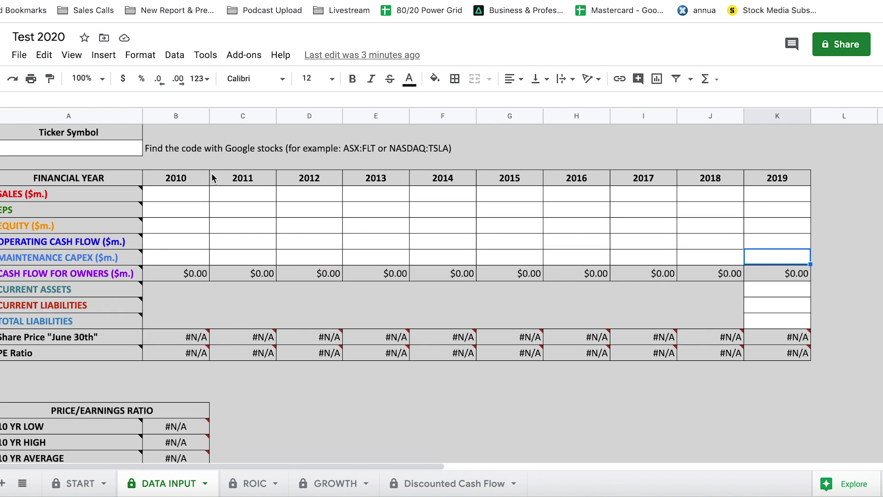
scroll(244, 276, "down", 2)
scroll(244, 276, "up", 2)
Step: Enter FB as the ticker symbol and check the resulting share price and PE ratio cells
left_click(81, 149)
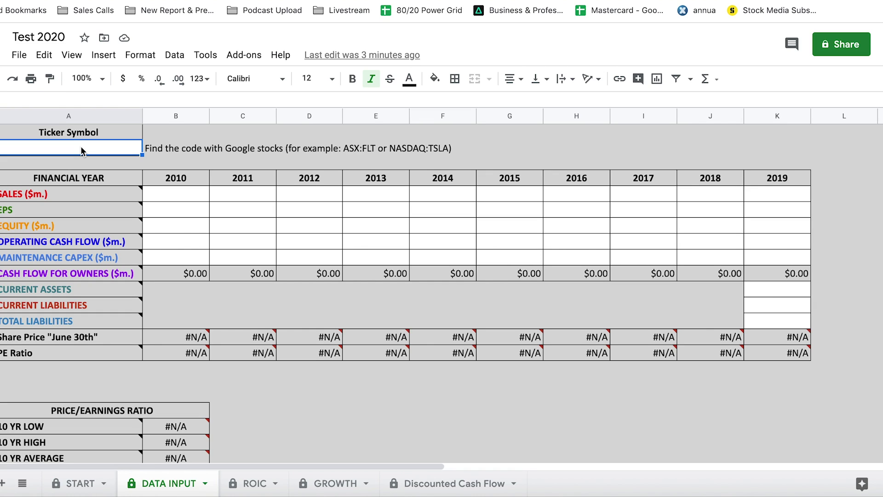
type("FB")
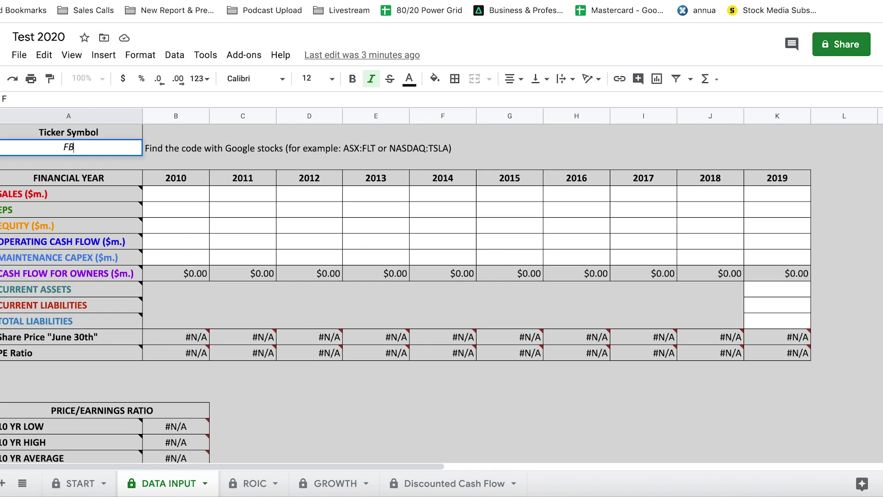
left_click(514, 148)
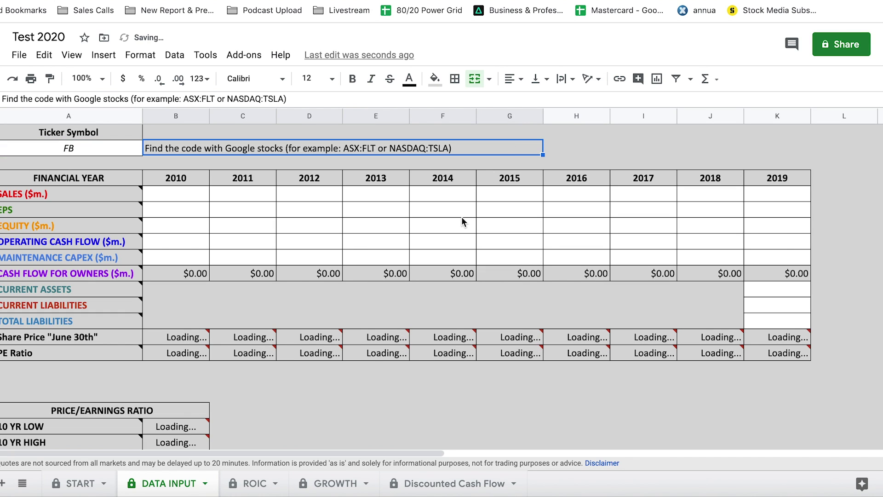
mouse_move(146, 360)
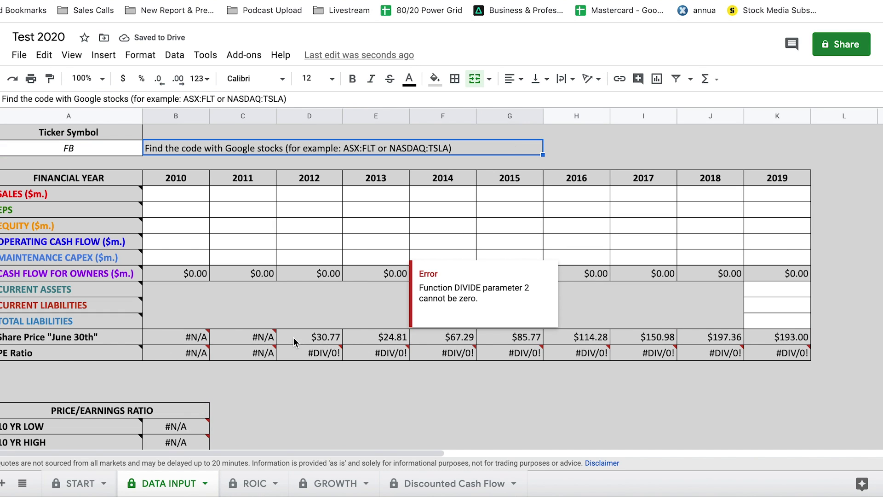
left_click(308, 337)
left_click(402, 339)
left_click(466, 337)
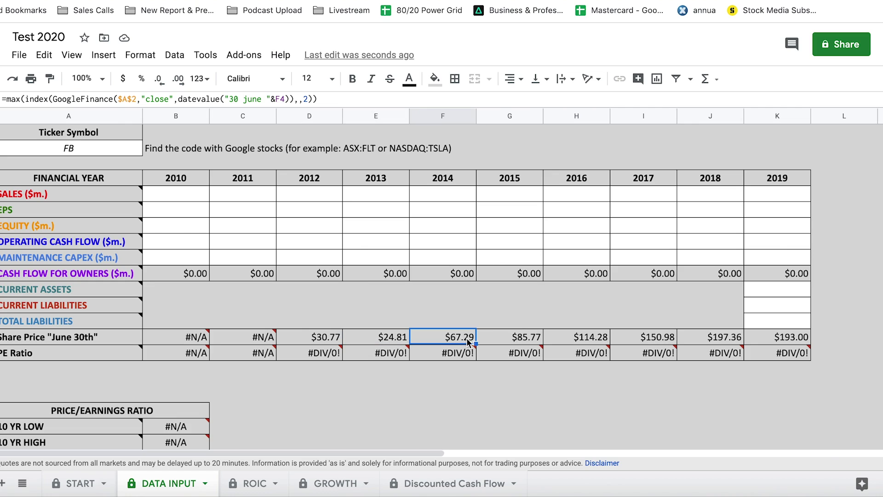
left_click(529, 338)
left_click(597, 337)
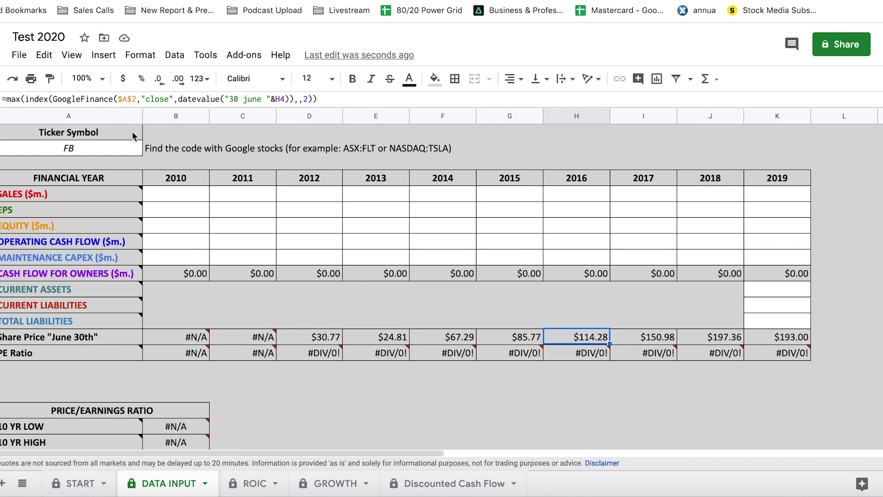
Step: Try ASX:NAB as the ticker, then set it back to FB
double_click(103, 150)
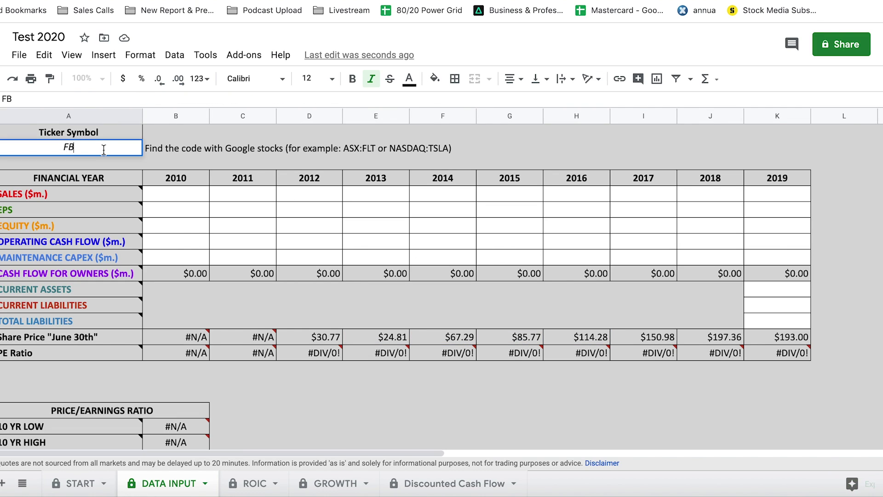
type("AS")
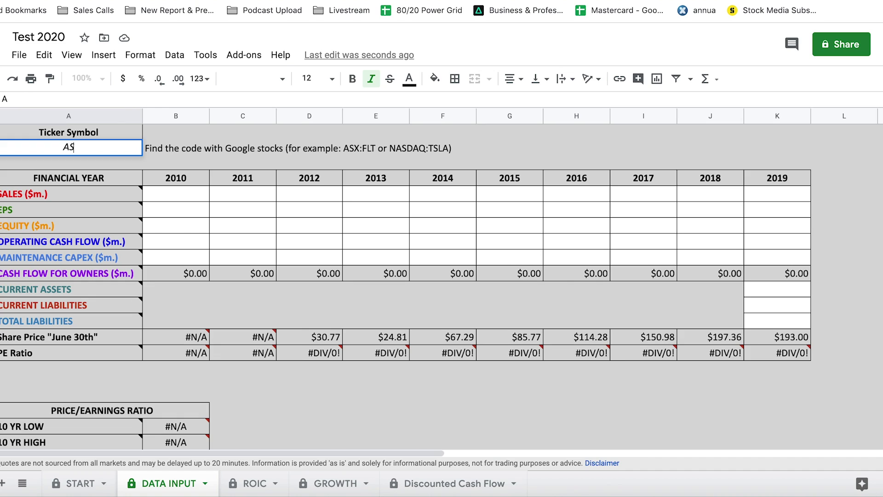
type("X:NAB")
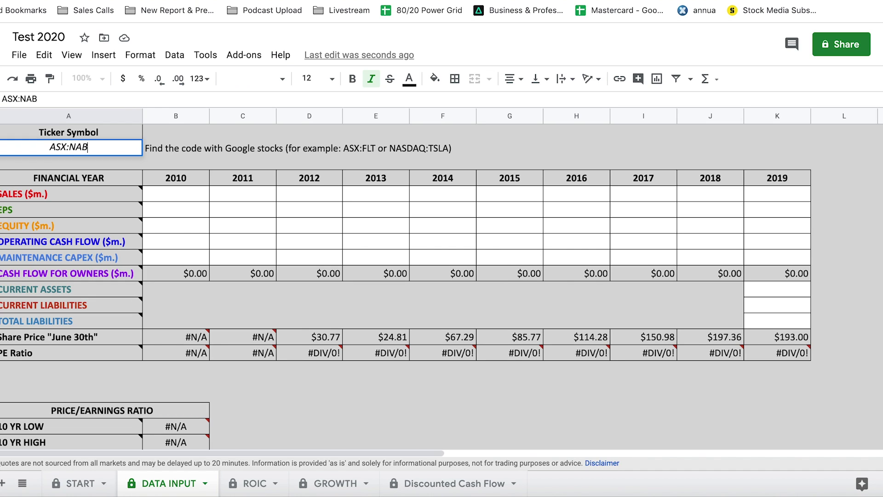
left_click(487, 148)
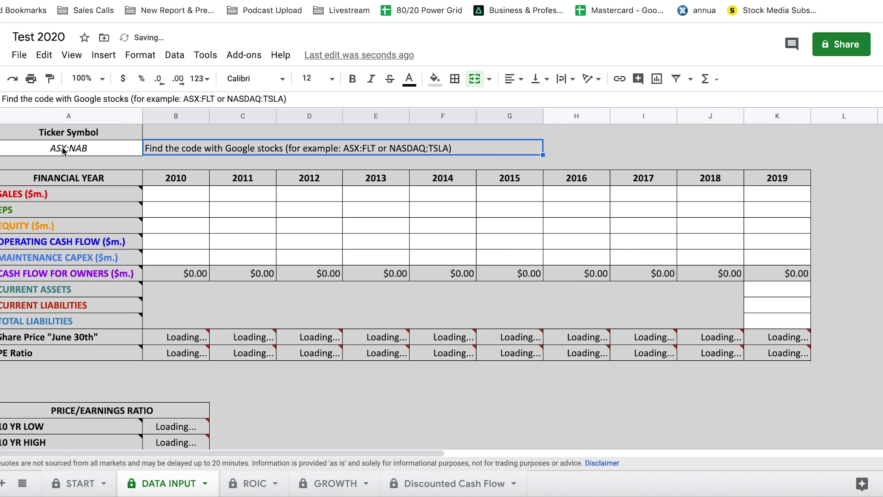
left_click(76, 151)
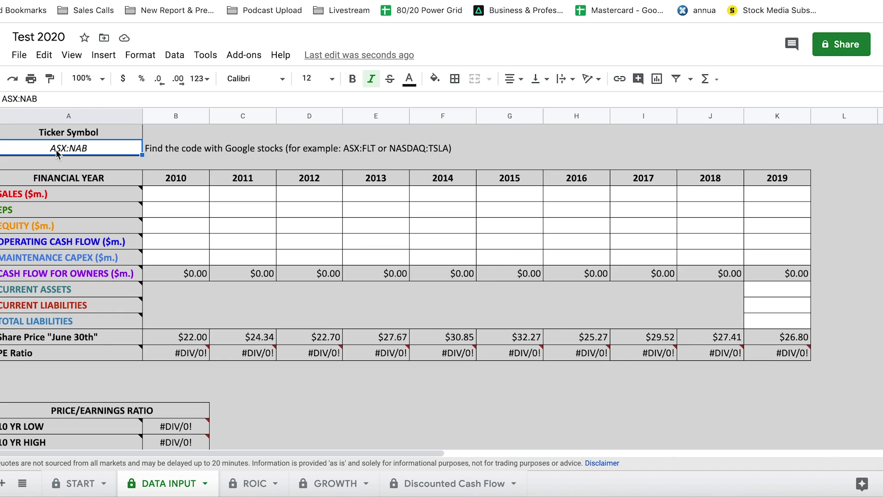
double_click(66, 150)
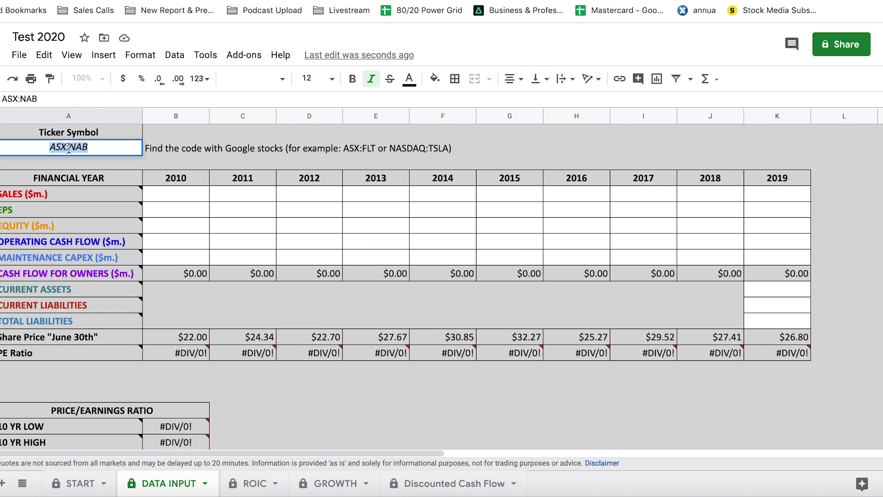
type("FB")
left_click(503, 148)
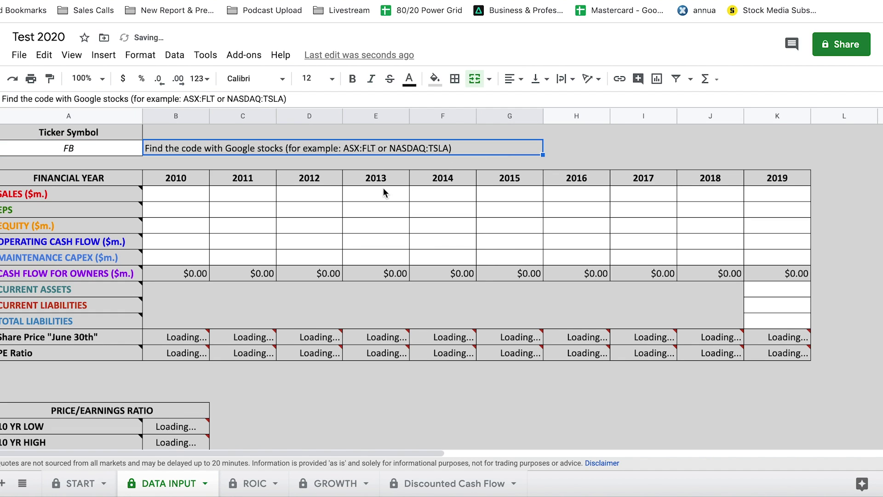
Step: Review the empty Sales to Maintenance Capex input rows, then switch to the QuickFS homepage
left_click(241, 224)
left_click_drag(178, 195, 763, 261)
left_click(71, 193)
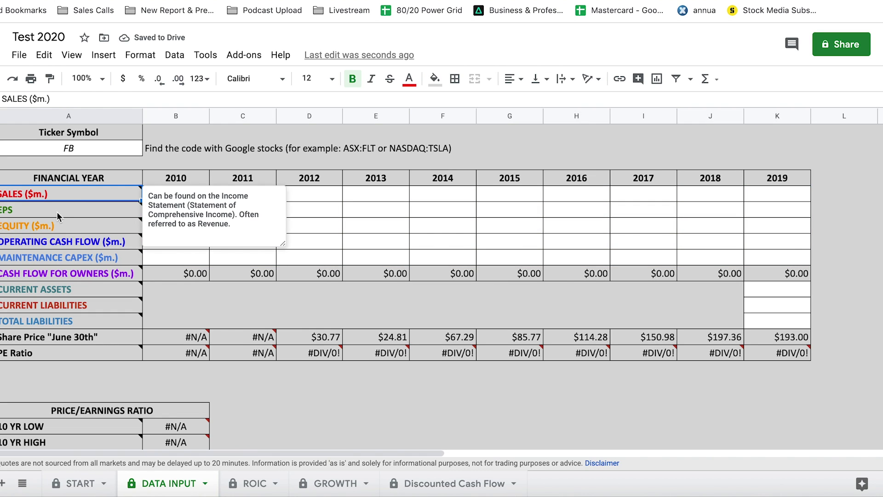
mouse_move(104, 241)
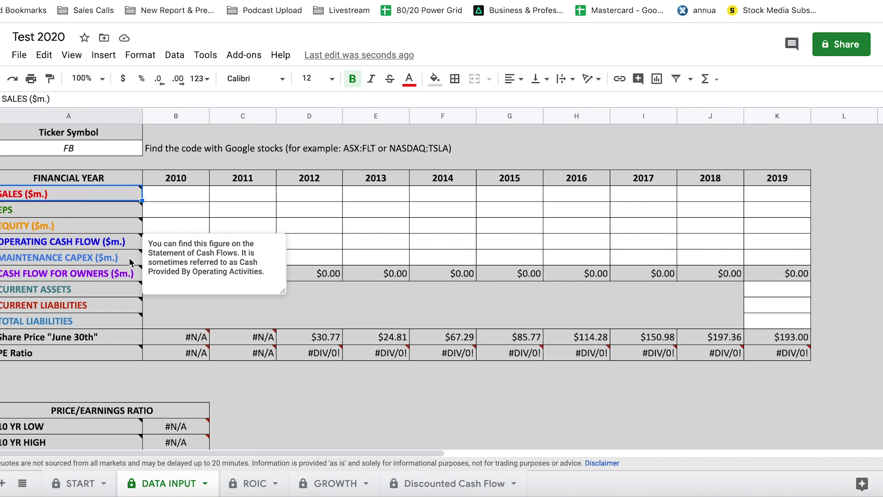
left_click(106, 258)
left_click(194, 238)
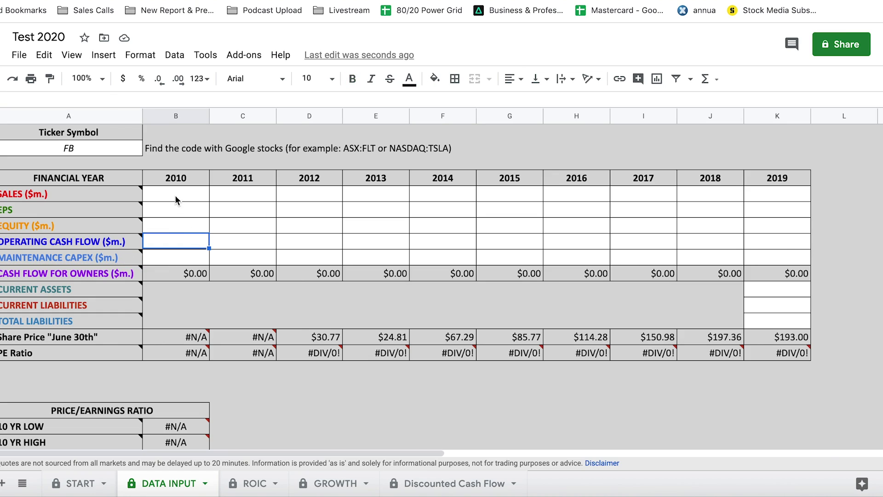
left_click_drag(176, 200, 779, 240)
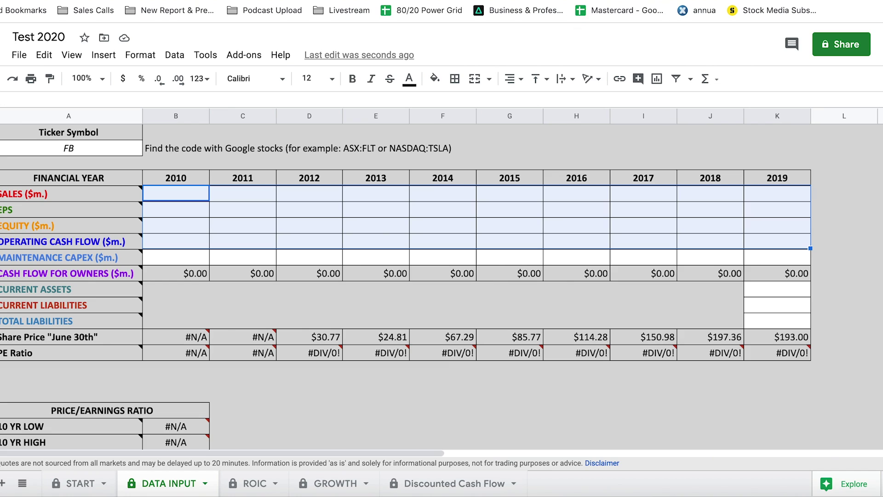
key("ctrl+Tab")
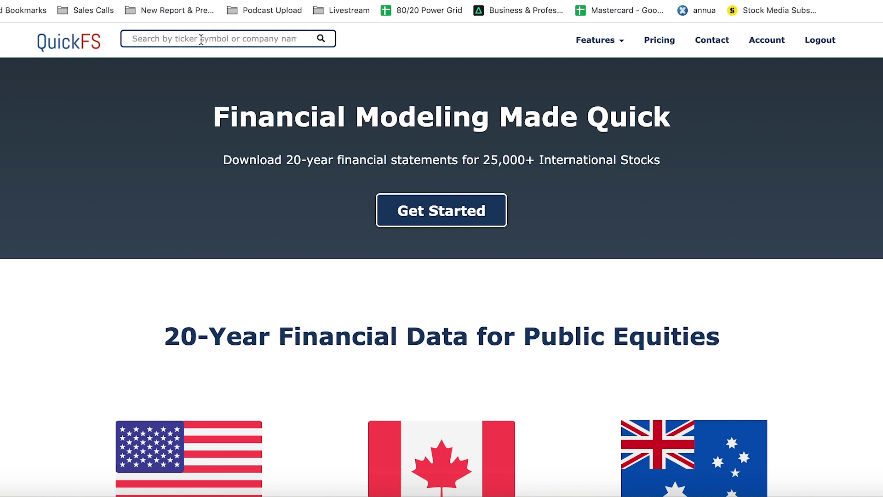
Step: Look up Facebook (FB:US) on QuickFS and view its income statement, balance sheet and cash flow statement
type("fb")
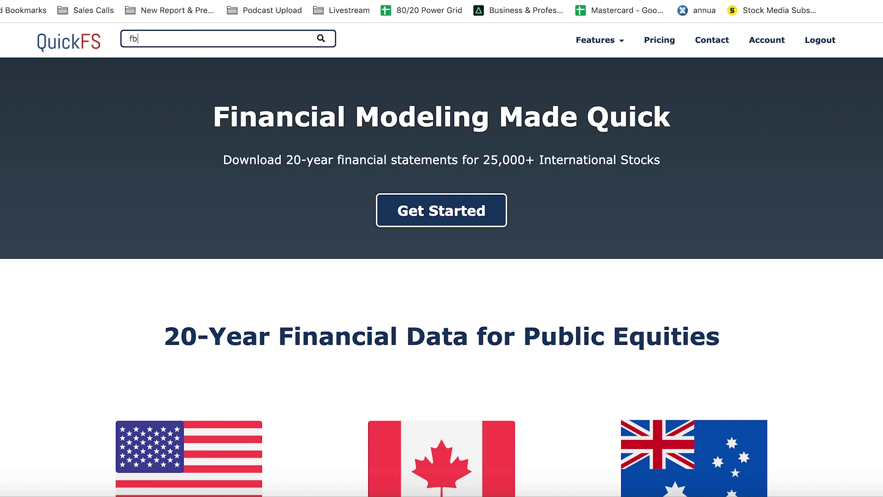
left_click(196, 51)
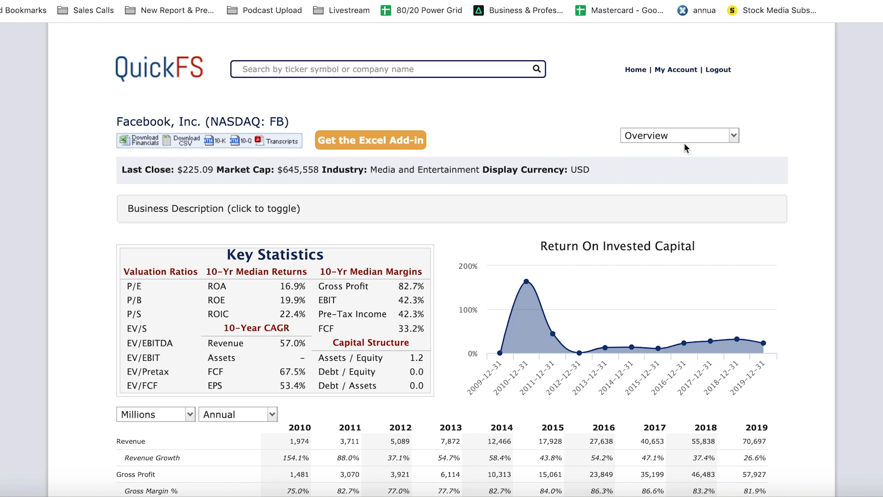
left_click(670, 135)
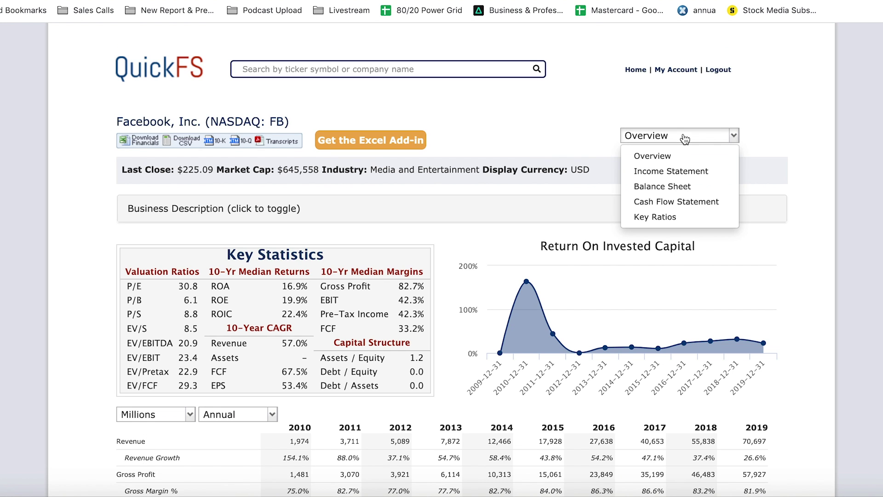
left_click(674, 173)
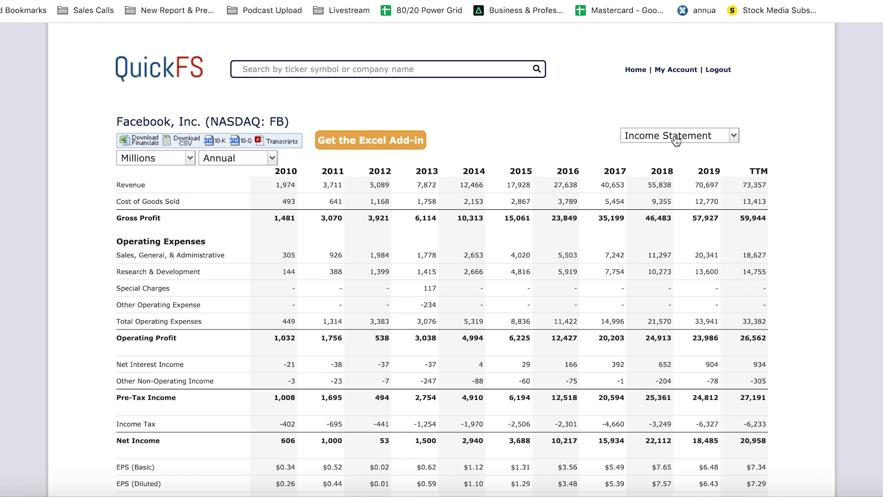
left_click(681, 137)
left_click(663, 186)
left_click(681, 135)
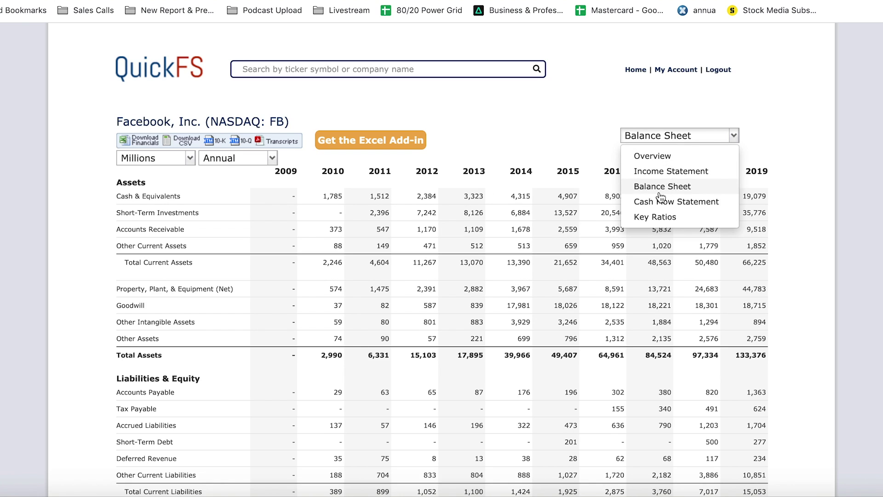
left_click(657, 203)
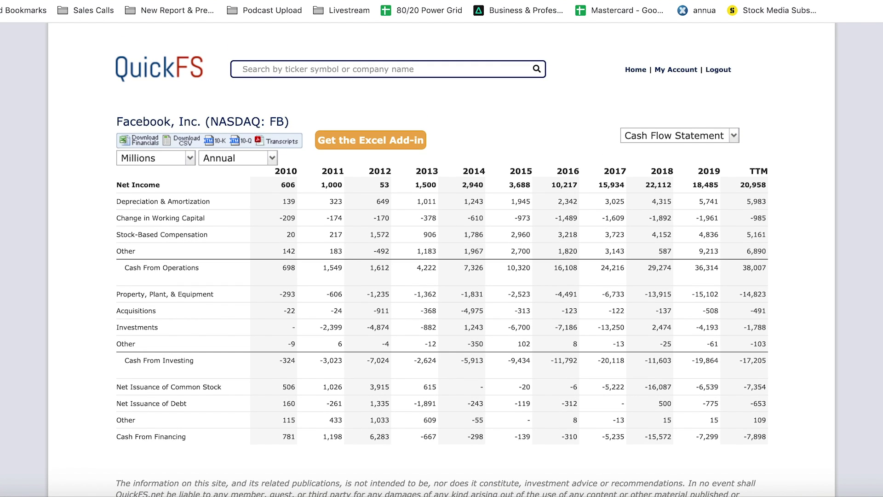
key("ctrl+Tab")
Step: Copy Facebook's 2010–2019 Sales through Operating Cash Flow rows into Test 2020's DATA INPUT sheet
left_click_drag(187, 193, 769, 243)
key("super+c")
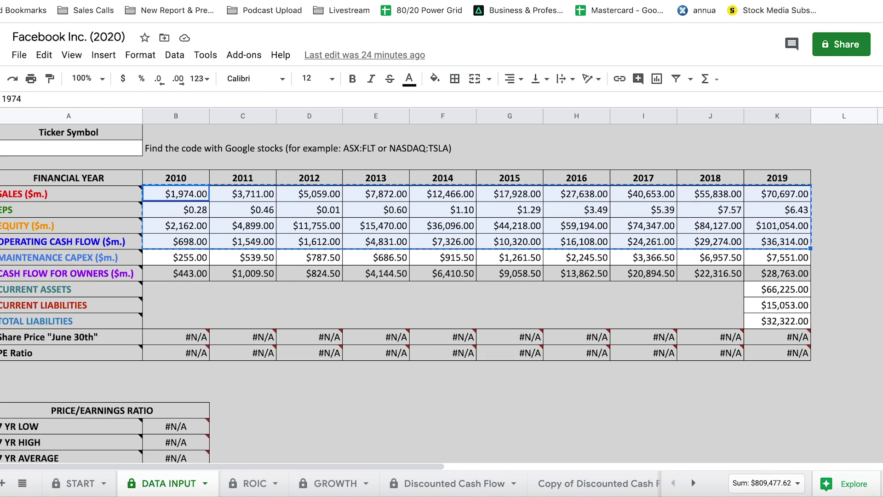
key("ctrl+Tab")
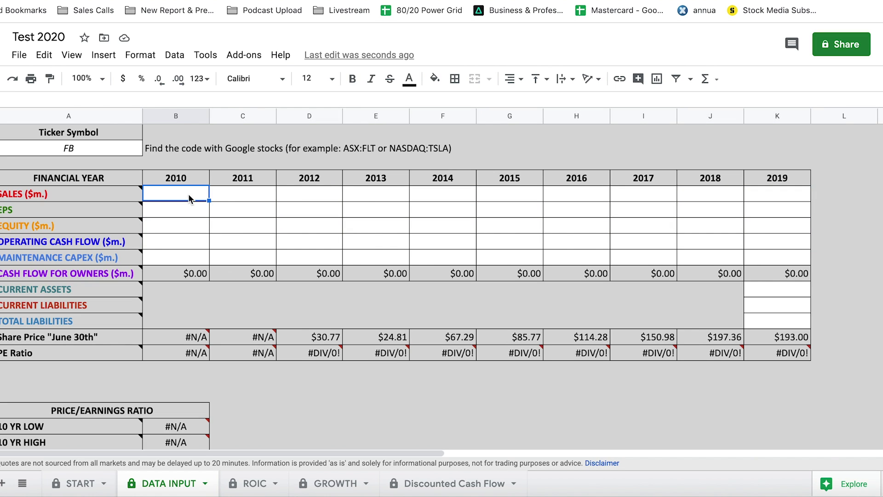
key("super+v")
left_click(644, 274)
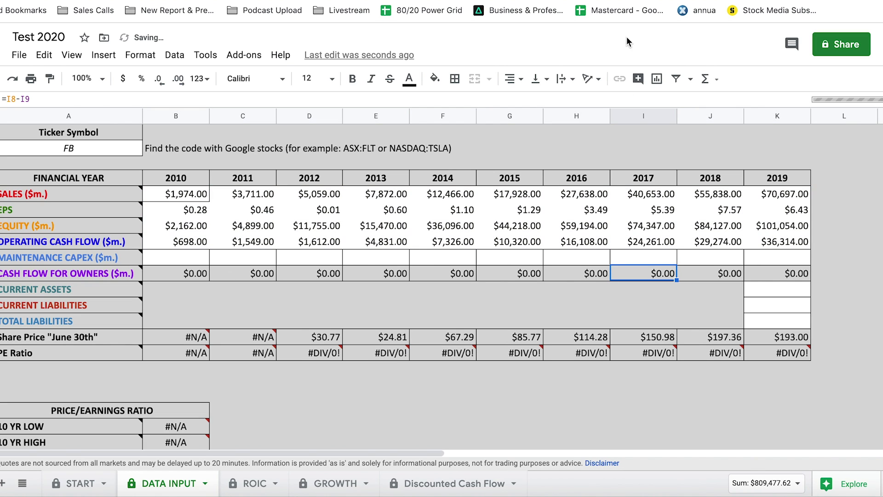
Step: Select the 2010–2019 Maintenance Capex figures
left_click(197, 260)
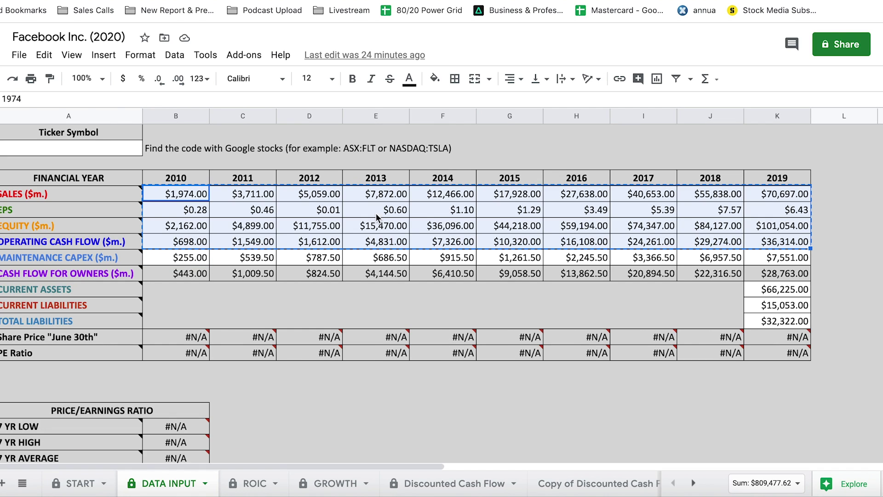
left_click(309, 304)
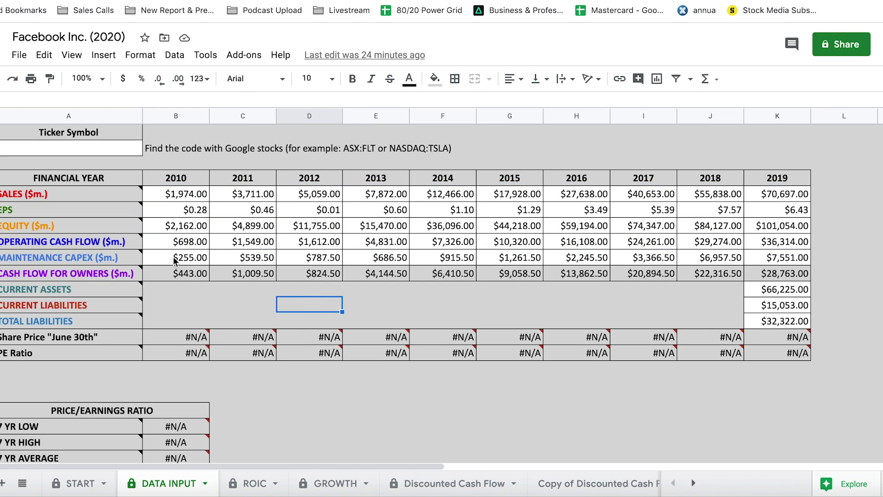
left_click_drag(170, 255, 762, 261)
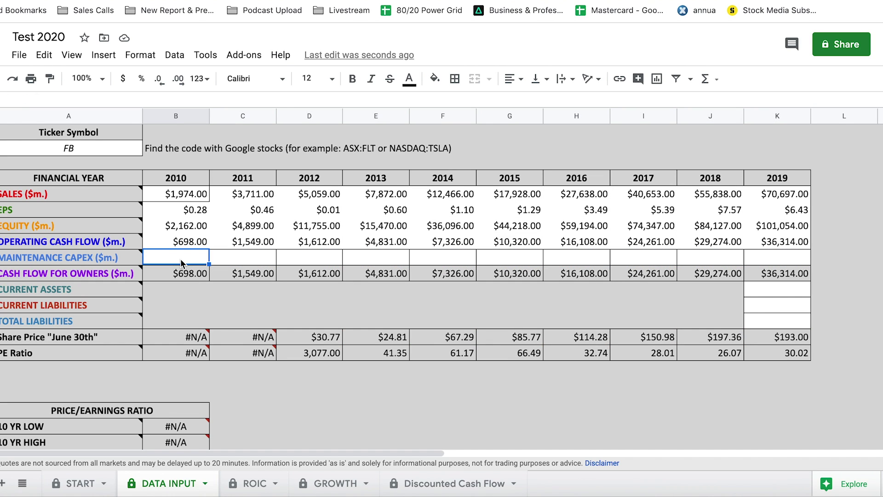
Step: Paste Facebook's maintenance capex figures into Test 2020 and locate the empty 2019 balance-sheet cells
key("ctrl+v")
left_click(644, 301)
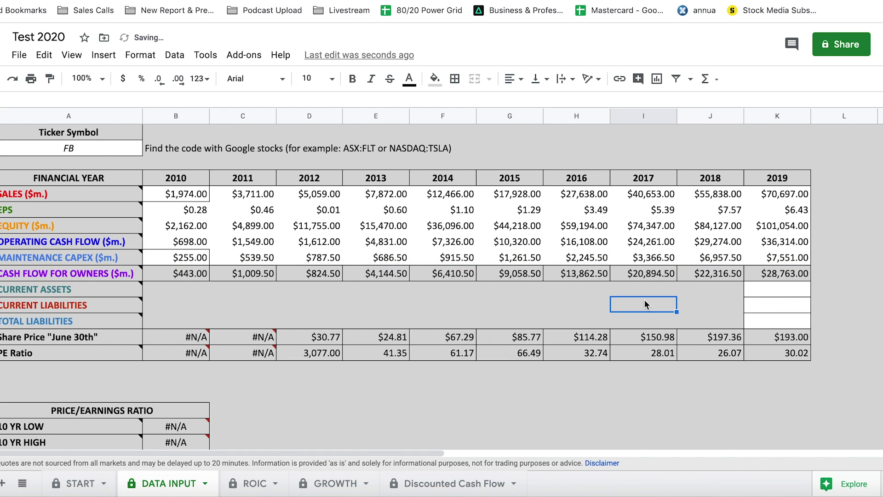
scroll(676, 285, "down", 1)
left_click(787, 275)
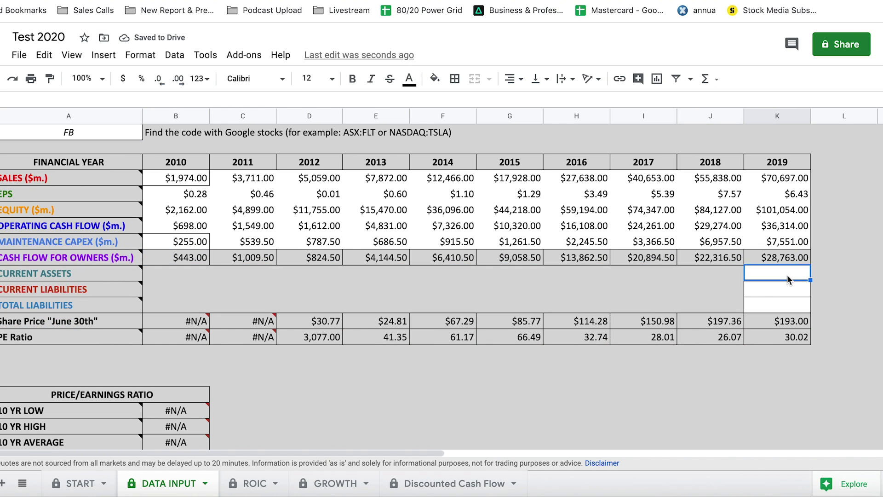
left_click(766, 306)
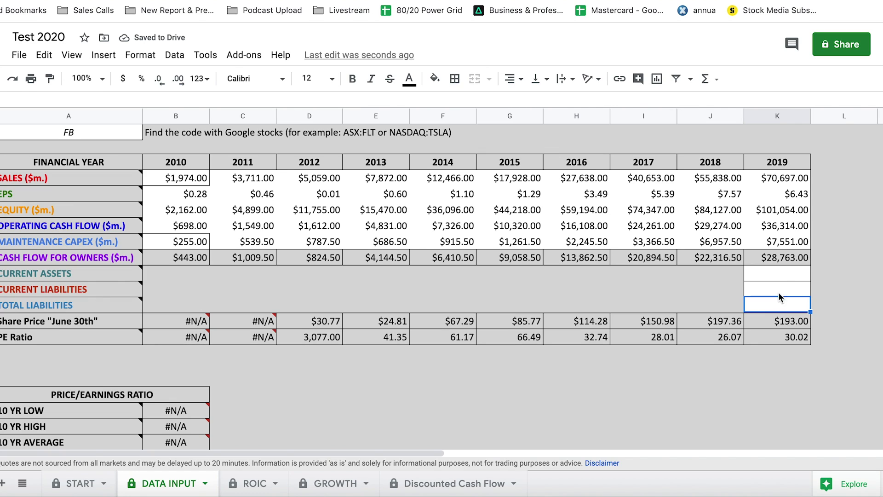
left_click_drag(782, 271, 780, 306)
left_click(844, 292)
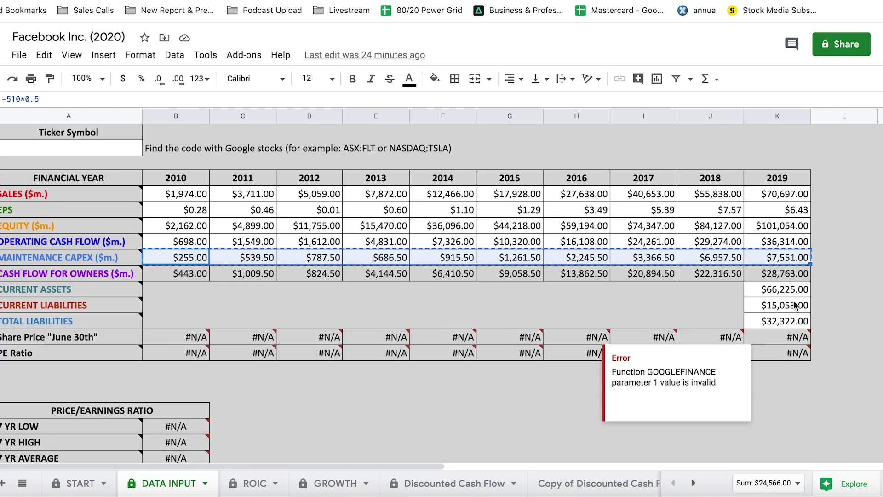
Step: Copy Facebook's 2019 current assets, current liabilities and total liabilities into column K, giving a 4.40 current ratio
left_click_drag(785, 289, 782, 318)
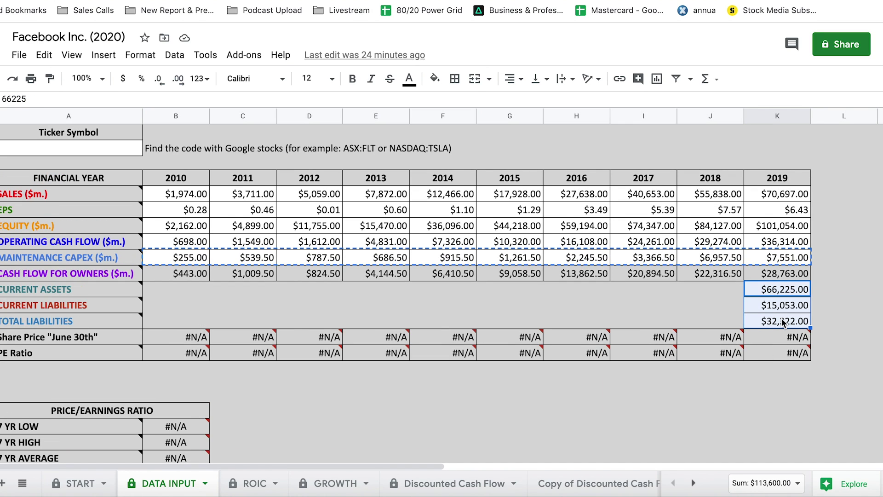
key("ctrl+c")
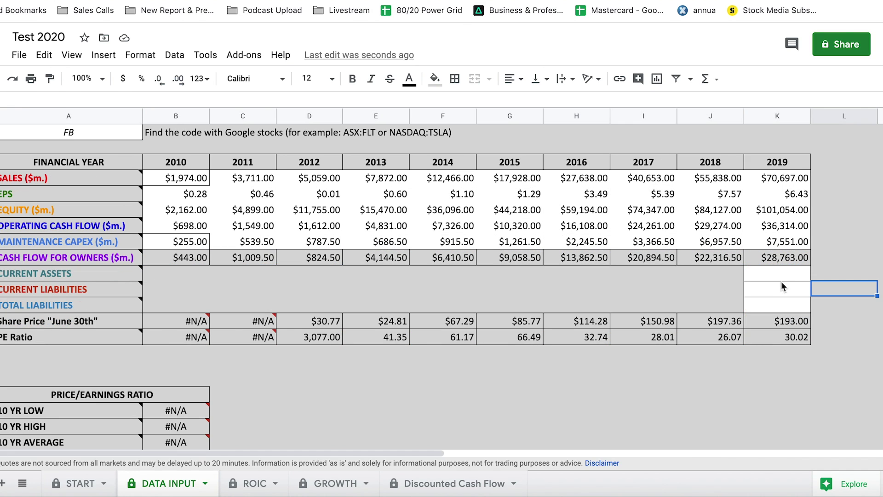
left_click(777, 272)
key("ctrl+v")
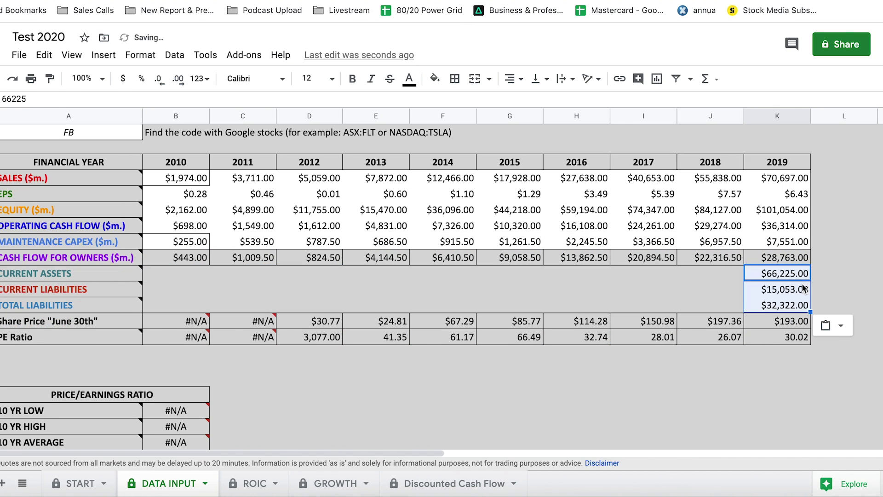
scroll(798, 365, "down", 3)
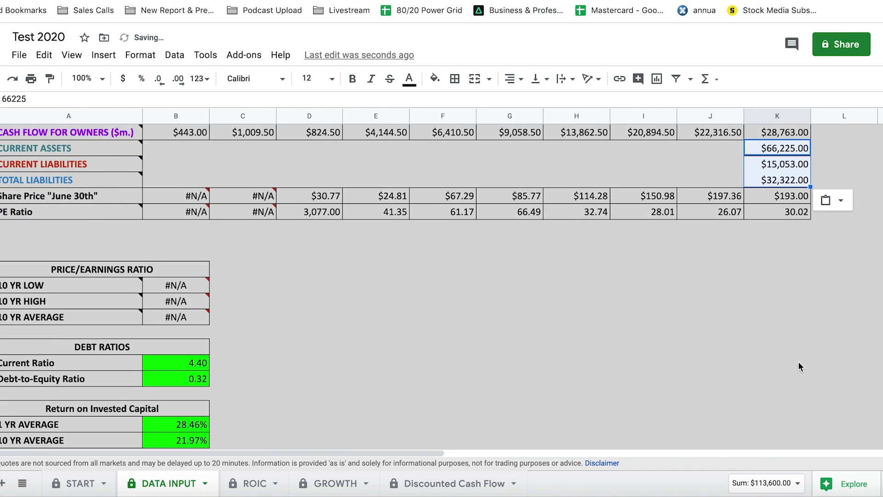
scroll(799, 365, "down", 1)
scroll(798, 366, "up", 2)
scroll(799, 366, "down", 2)
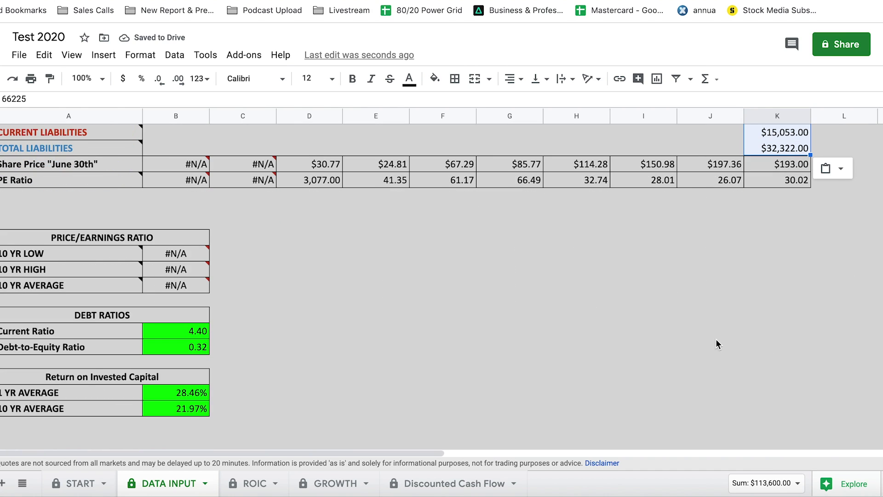
scroll(359, 312, "up", 2)
scroll(360, 312, "down", 4)
scroll(360, 312, "up", 2)
scroll(360, 312, "up", 2)
left_click_drag(78, 364, 79, 396)
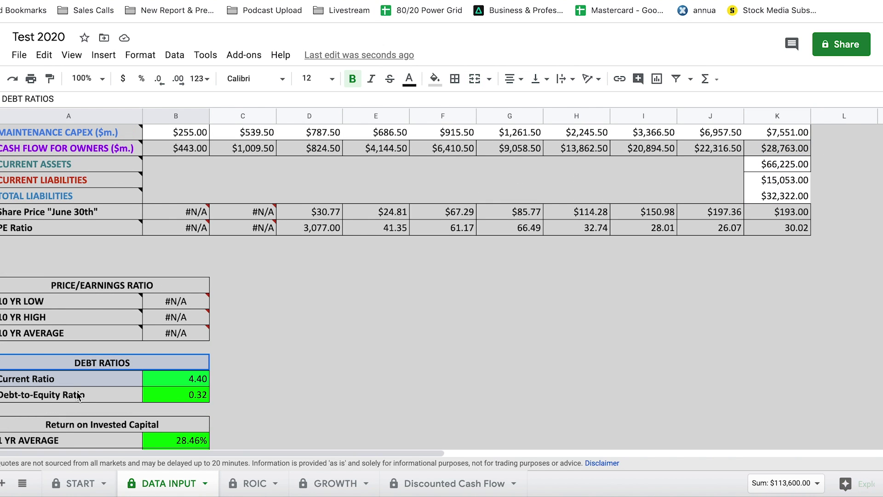
left_click(252, 374)
left_click(162, 377)
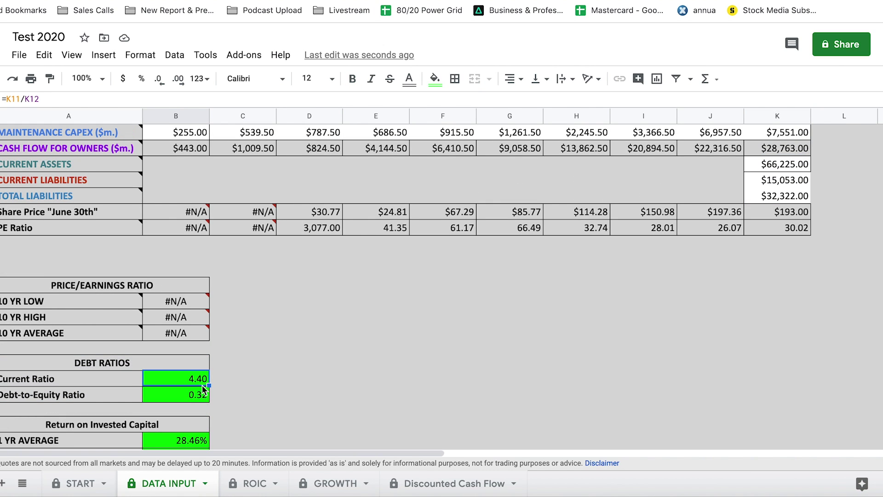
left_click(190, 400)
scroll(283, 352, "up", 2)
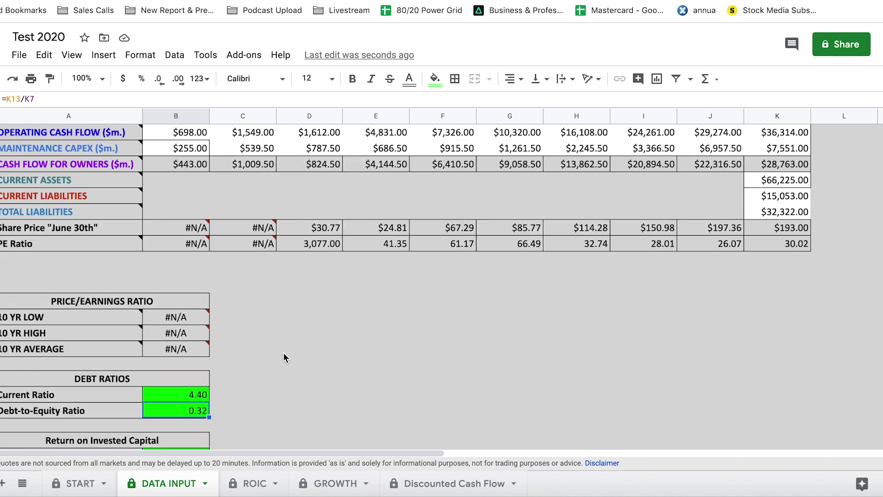
left_click_drag(177, 346, 186, 401)
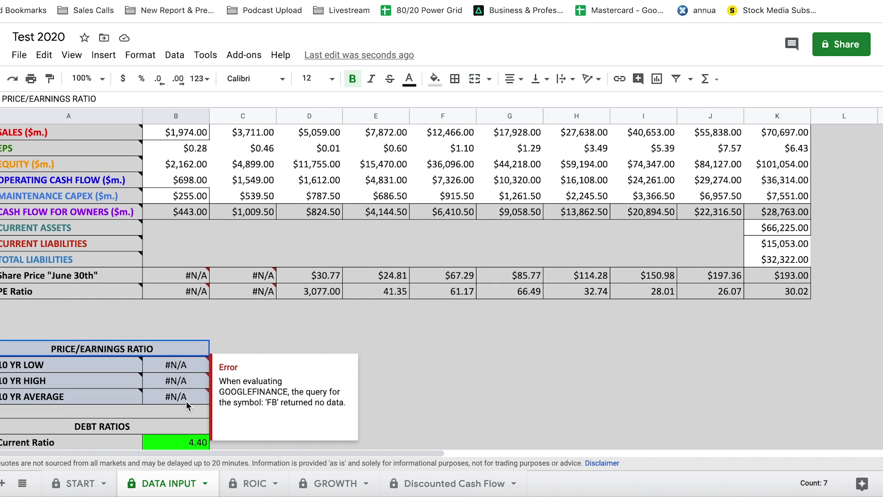
left_click(283, 344)
scroll(282, 344, "up", 1)
mouse_move(184, 291)
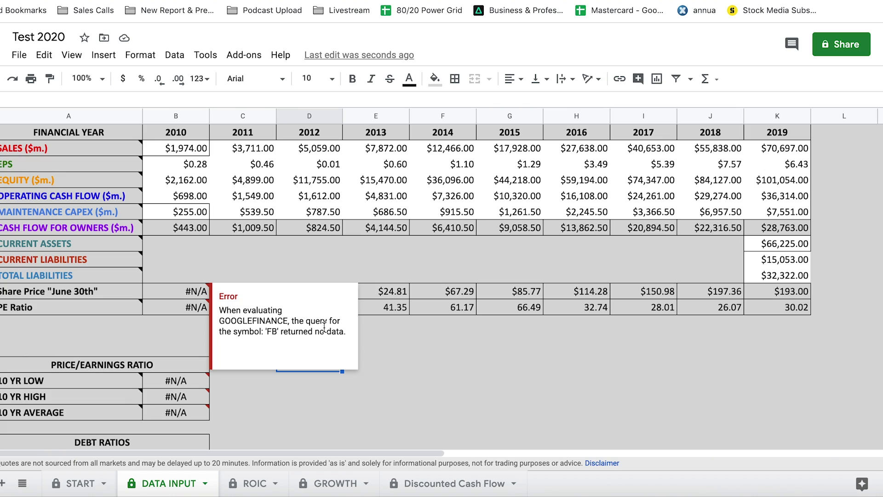
left_click(392, 367)
left_click_drag(186, 290, 250, 311)
left_click(253, 351)
left_click(193, 380)
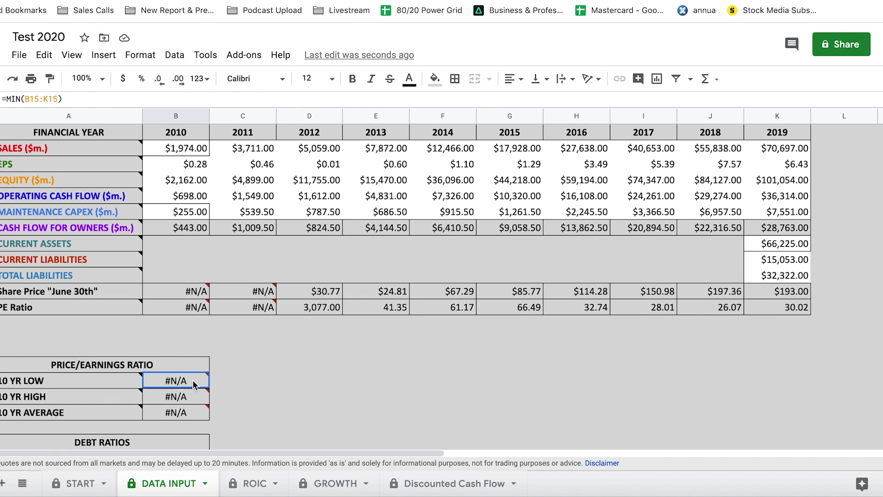
left_click(192, 396)
left_click(192, 413)
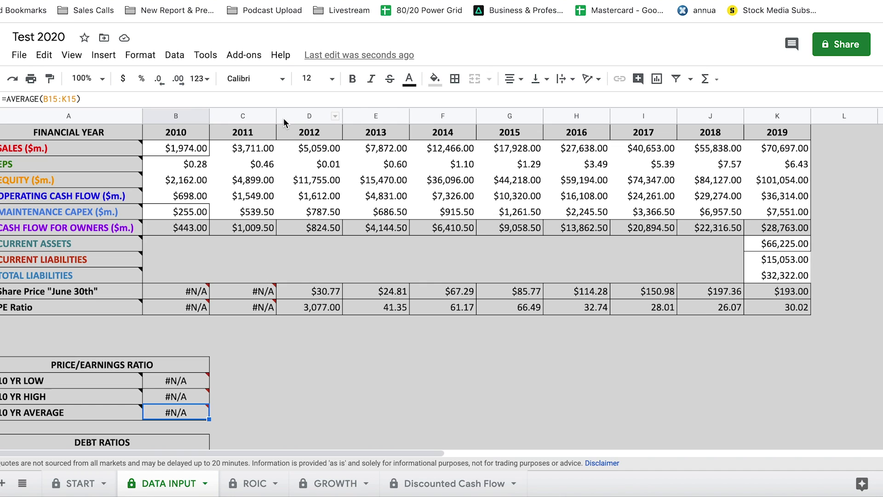
scroll(346, 289, "up", 1)
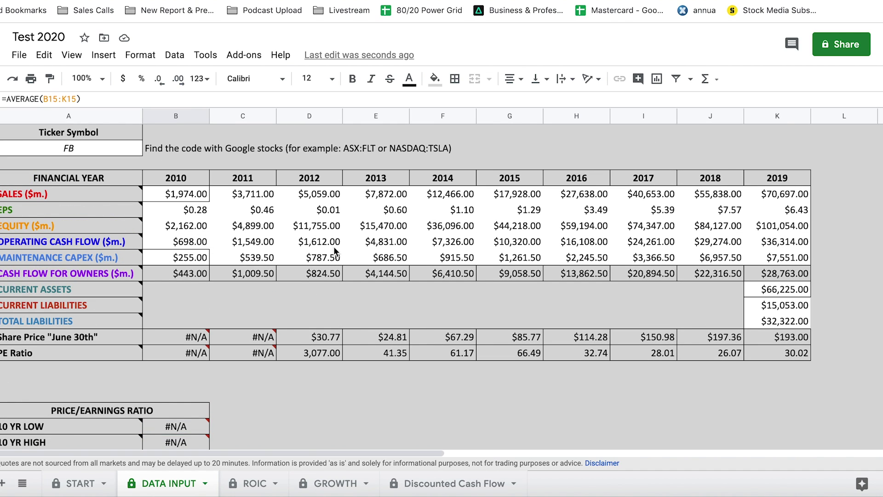
left_click_drag(184, 192, 255, 258)
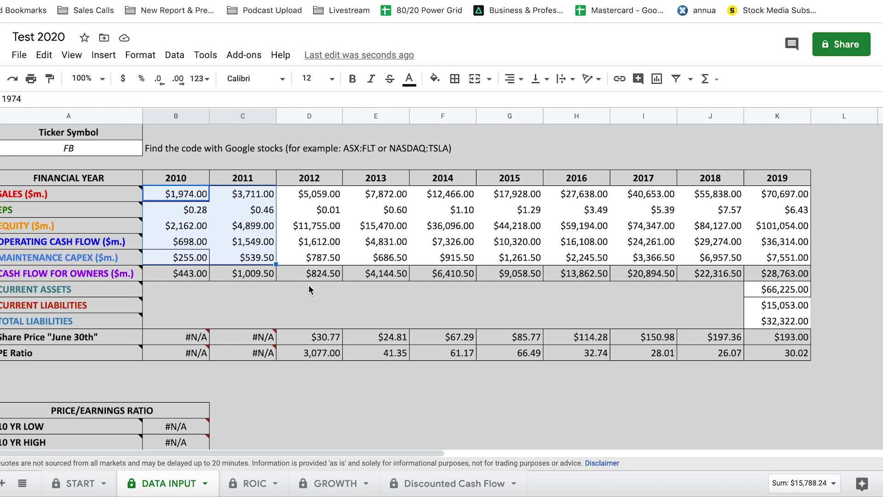
scroll(309, 287, "down", 5)
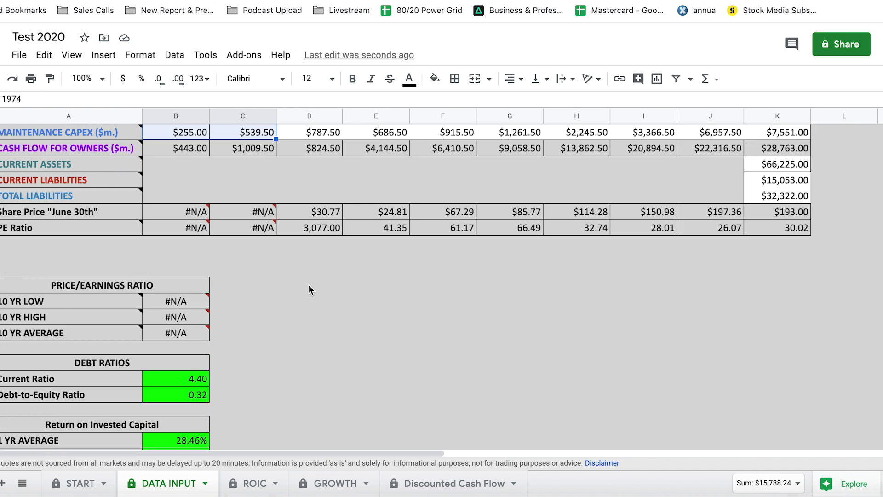
scroll(308, 289, "down", 2)
left_click_drag(161, 360, 162, 391)
left_click(260, 380)
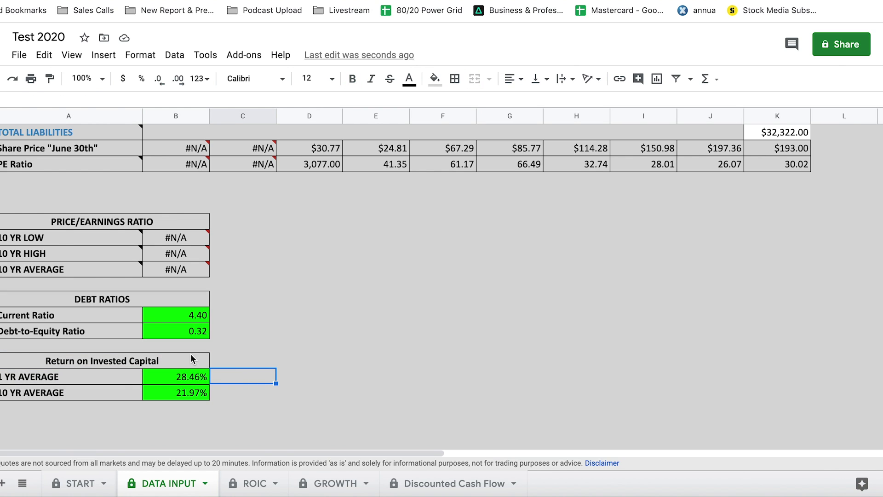
left_click(251, 484)
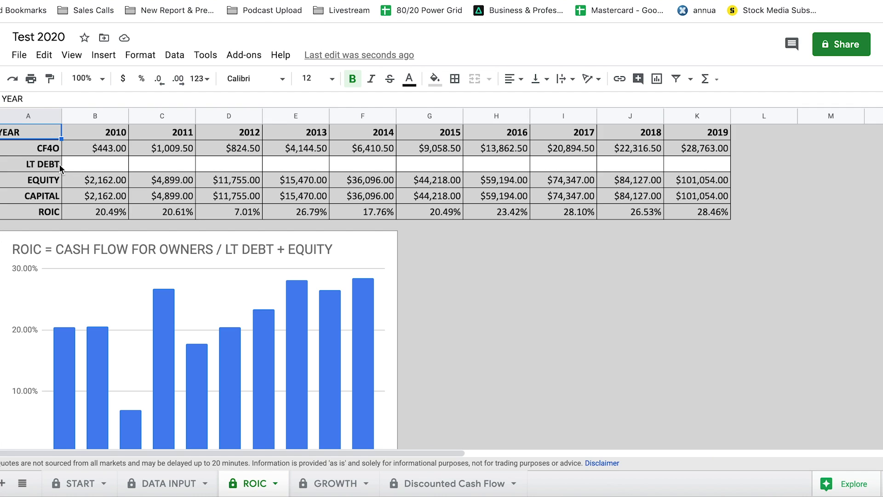
Step: Copy the 2010–2019 LT DEBT row from the Facebook Inc. (2020) ROIC sheet
left_click_drag(98, 159, 671, 162)
left_click(765, 169)
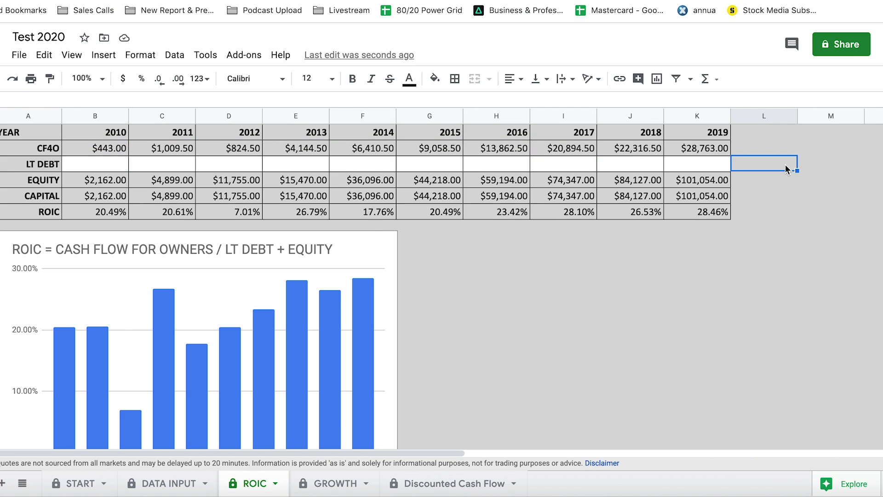
key("ctrl+Tab")
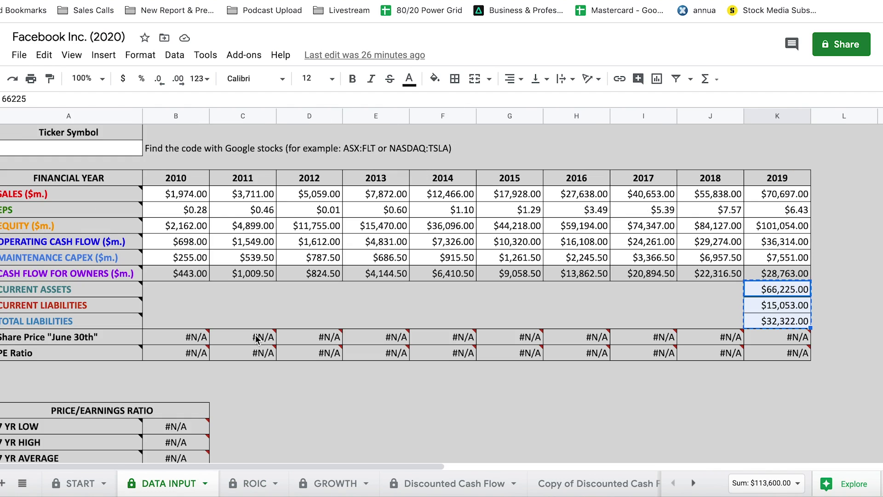
left_click(252, 483)
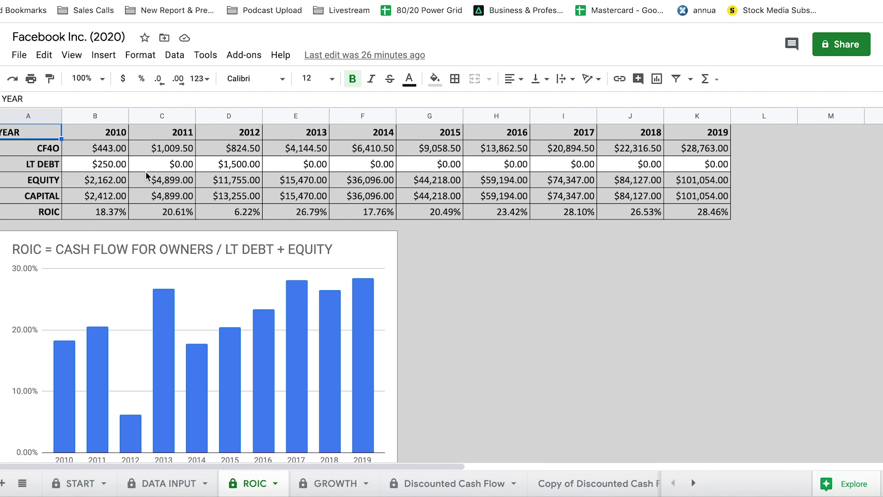
left_click_drag(94, 164, 684, 167)
key("ctrl+c")
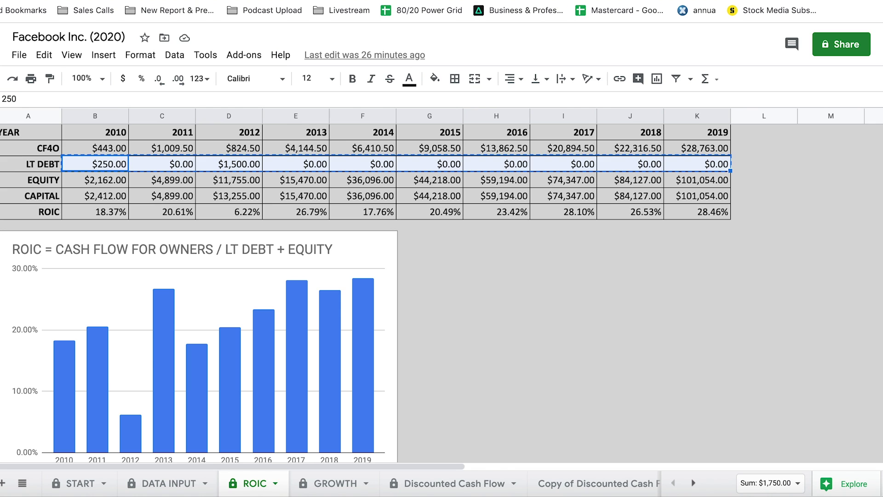
Step: Check Facebook's Long-Term Debt on the QuickFS balance sheet
left_click(552, 1)
left_click(690, 136)
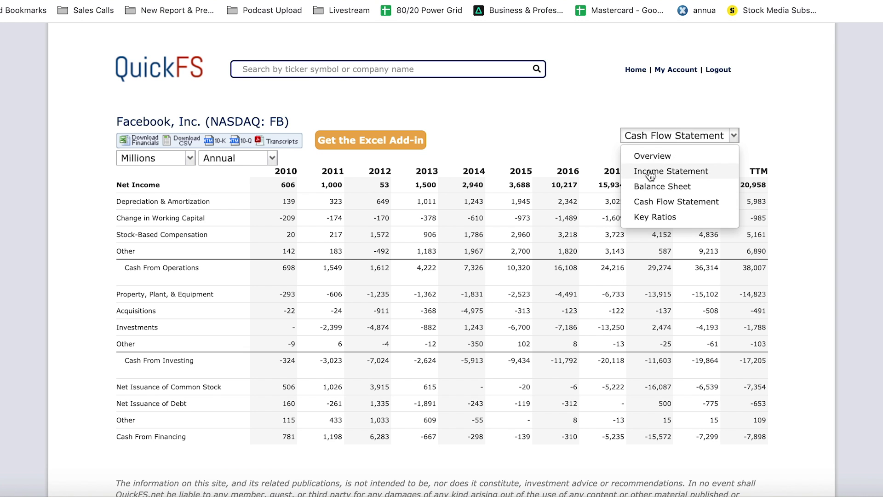
left_click(644, 187)
scroll(507, 357, "down", 3)
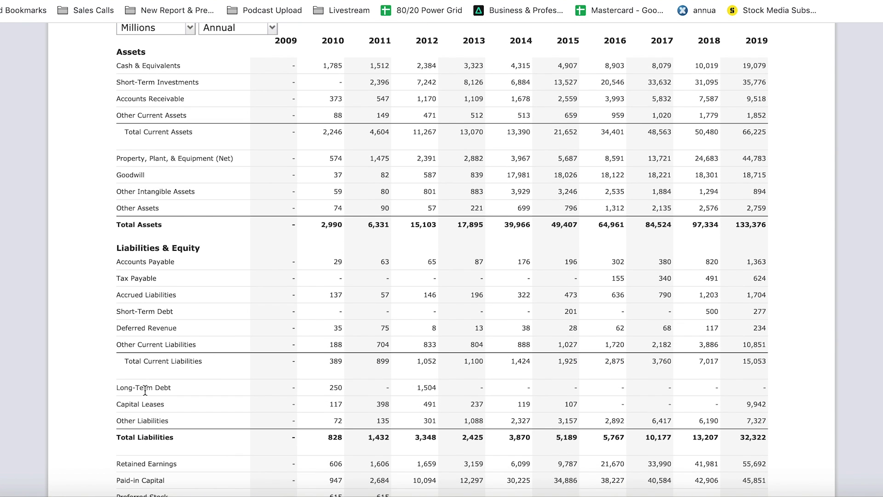
scroll(142, 390, "down", 1)
left_click_drag(125, 349, 180, 349)
left_click(230, 322)
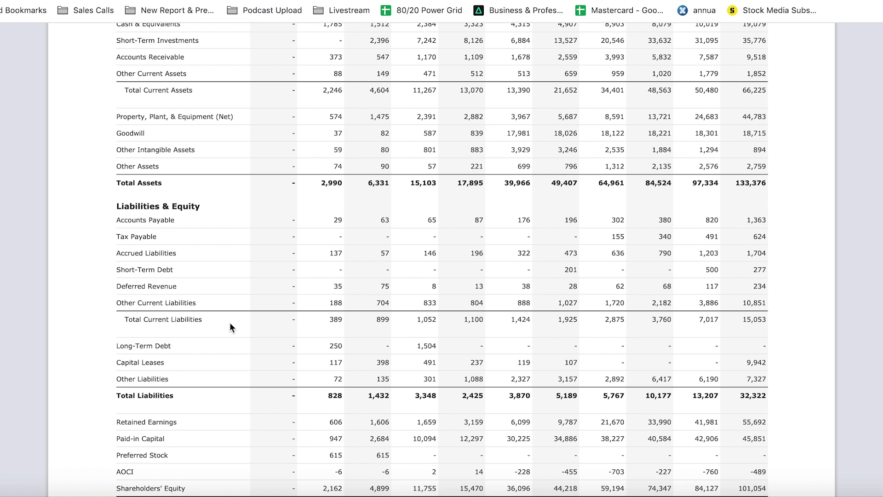
scroll(230, 322, "up", 4)
Step: Paste the LT DEBT figures into Test 2020's ROIC sheet: $250 in 2010, $1,500 in 2012
key("ctrl+Tab")
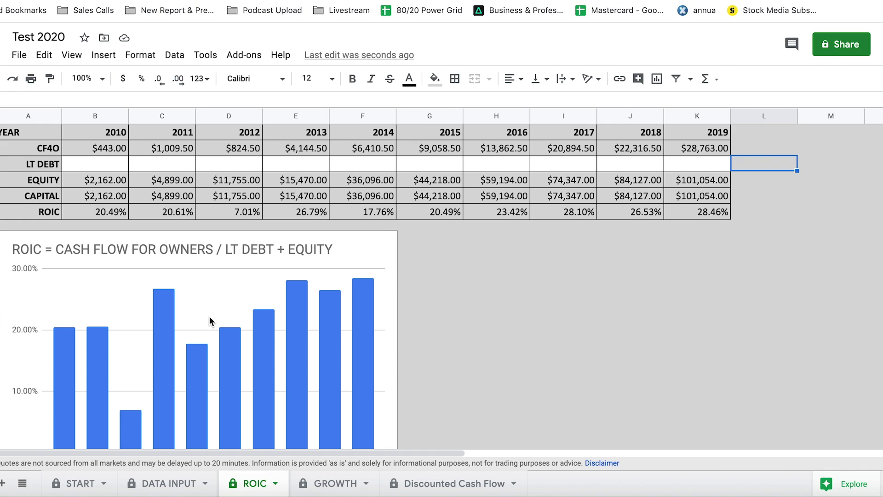
left_click(115, 163)
key("ctrl+v")
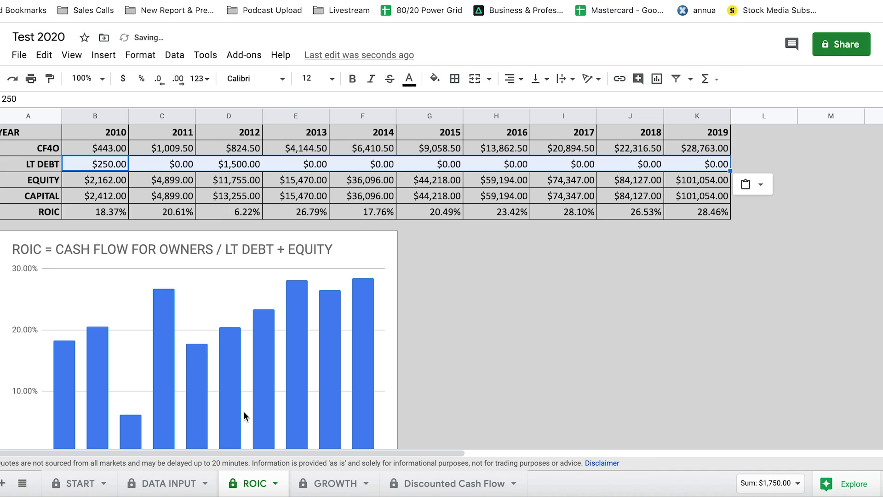
left_click(175, 484)
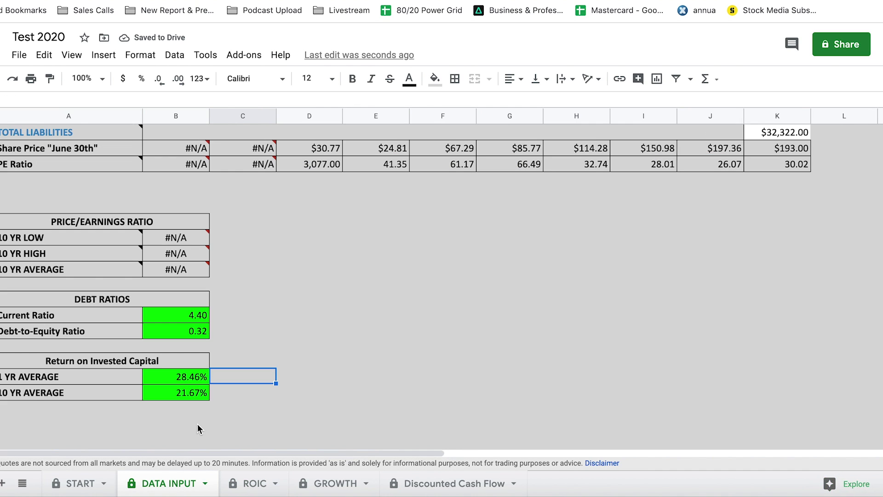
left_click_drag(117, 358, 148, 382)
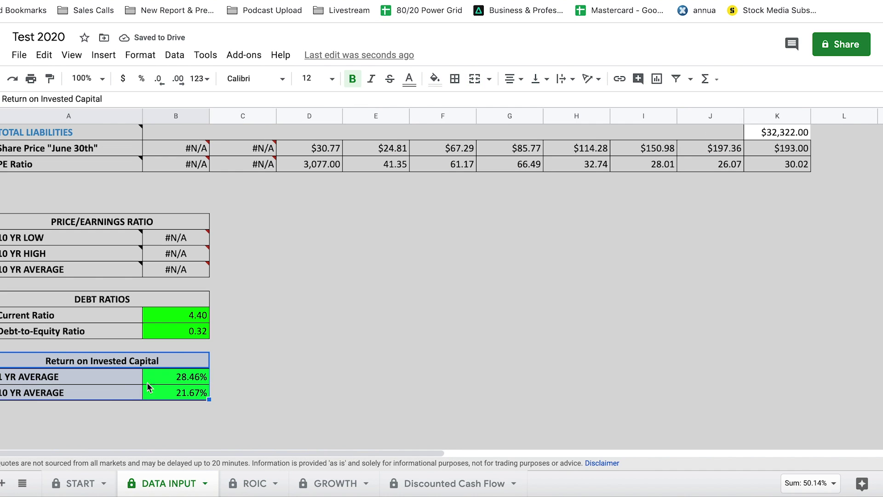
left_click(281, 378)
left_click_drag(56, 391, 172, 393)
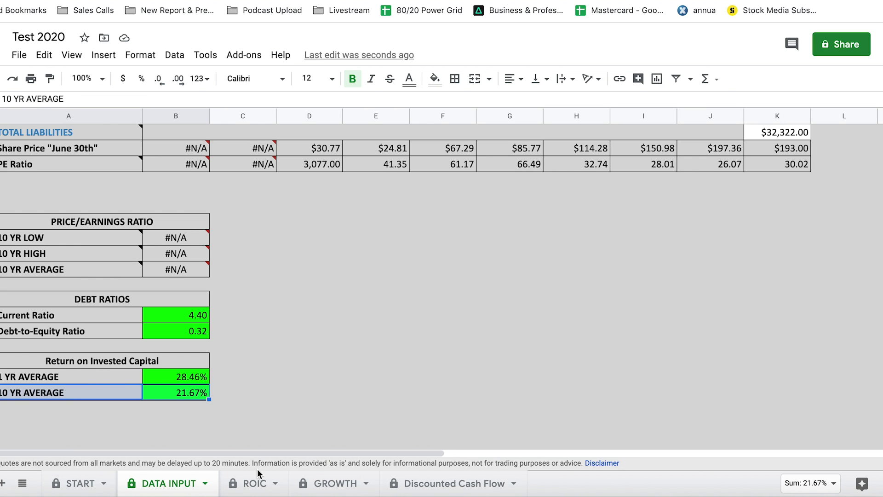
left_click(254, 482)
scroll(351, 415, "down", 2)
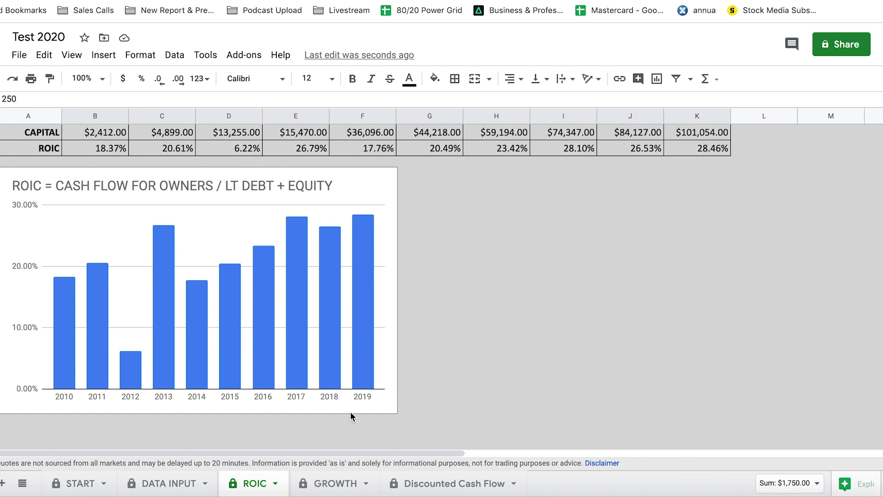
scroll(351, 415, "up", 2)
scroll(351, 415, "down", 1)
scroll(351, 410, "up", 1)
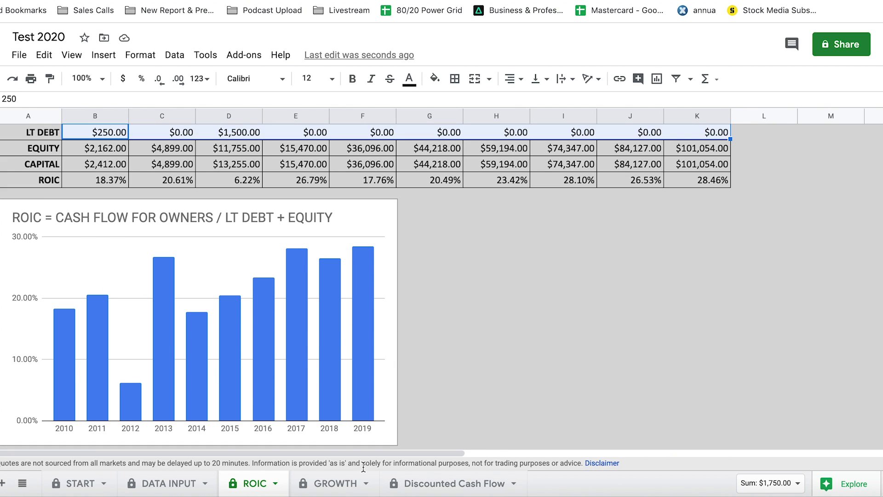
Step: Look over the GROWTH and DATA INPUT sheets, ending back on GROWTH
left_click(339, 484)
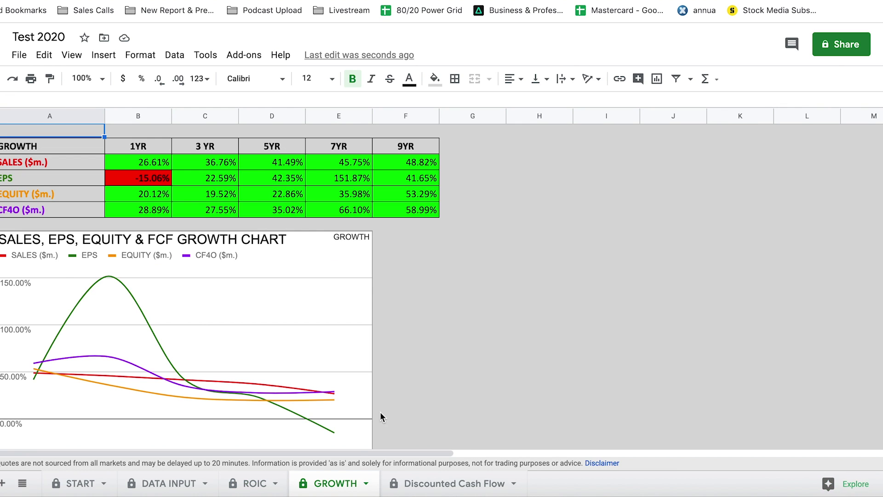
scroll(404, 380, "down", 1)
scroll(405, 385, "up", 1)
left_click(158, 484)
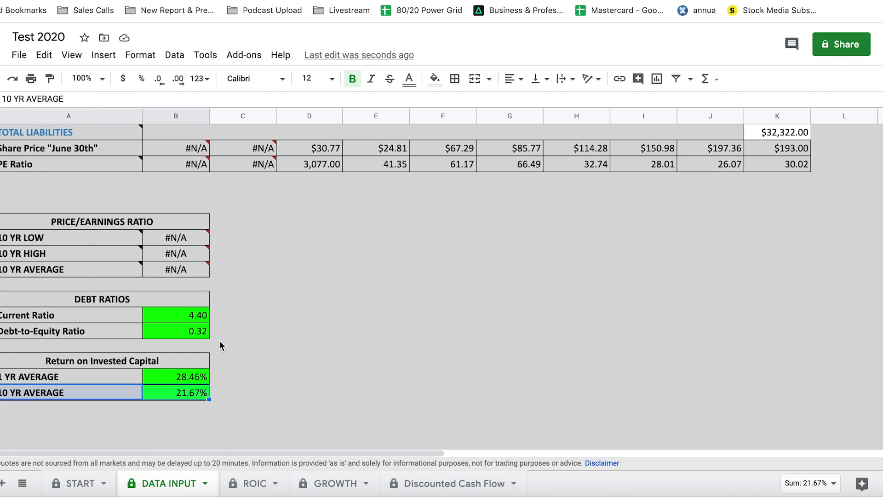
scroll(243, 300, "up", 3)
scroll(242, 300, "up", 1)
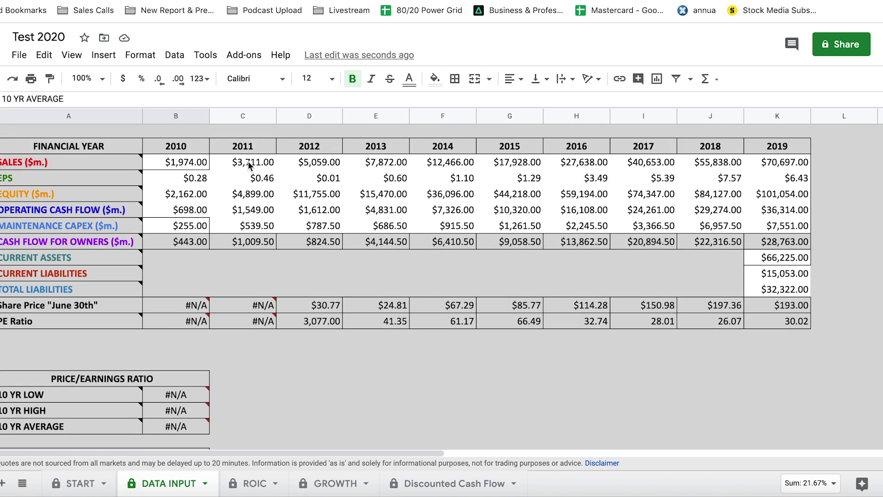
left_click(331, 485)
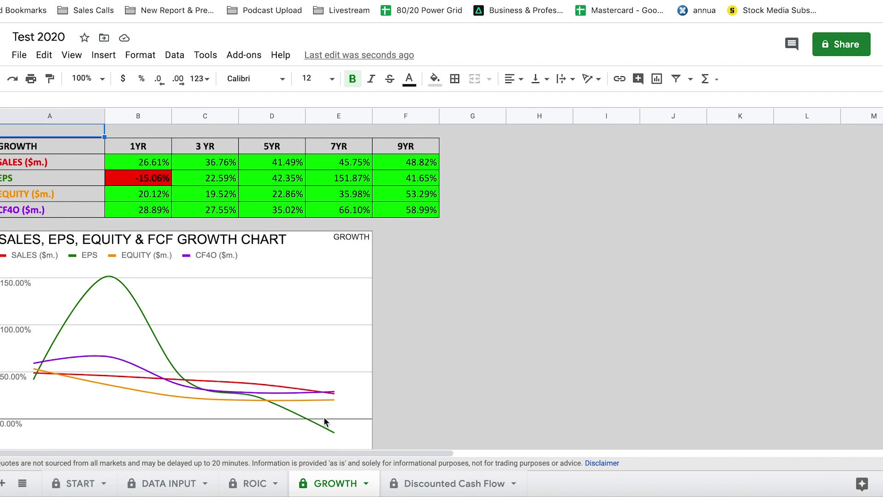
Step: Inspect the 9-year sales growth formula and the 9YR, 7YR, 5YR, 3 YR and 1YR headers
left_click(421, 244)
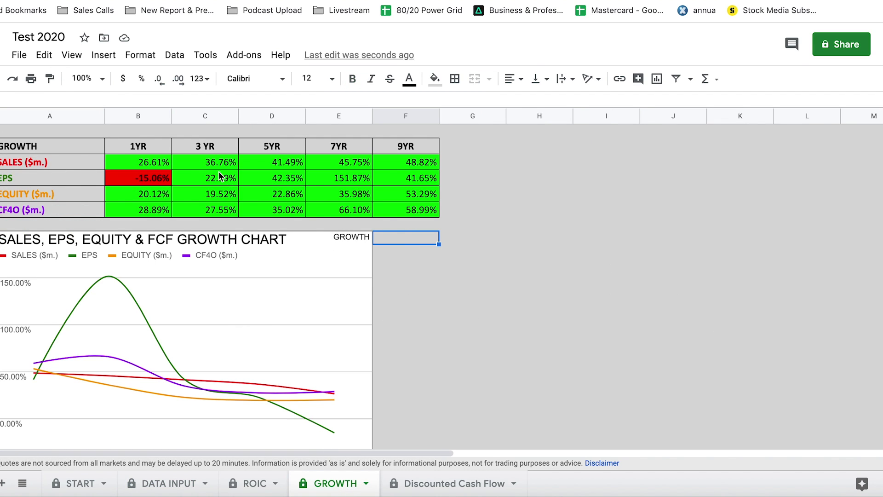
left_click(420, 166)
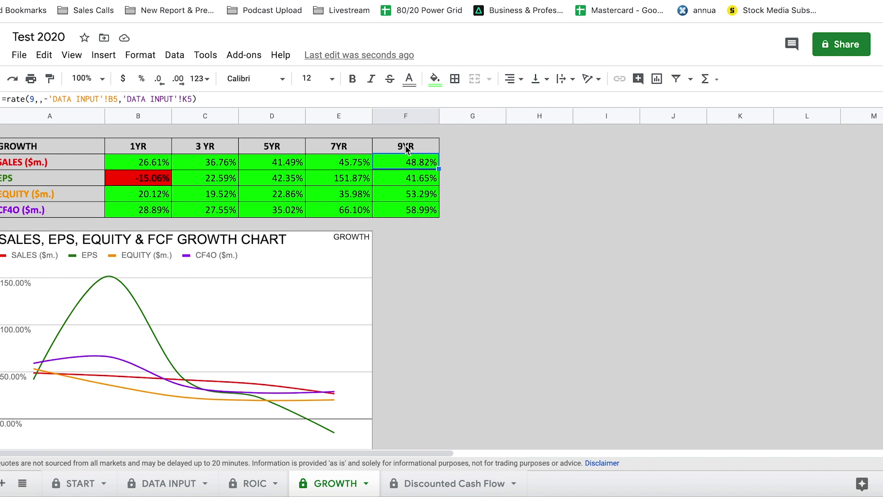
left_click(406, 147)
left_click(328, 149)
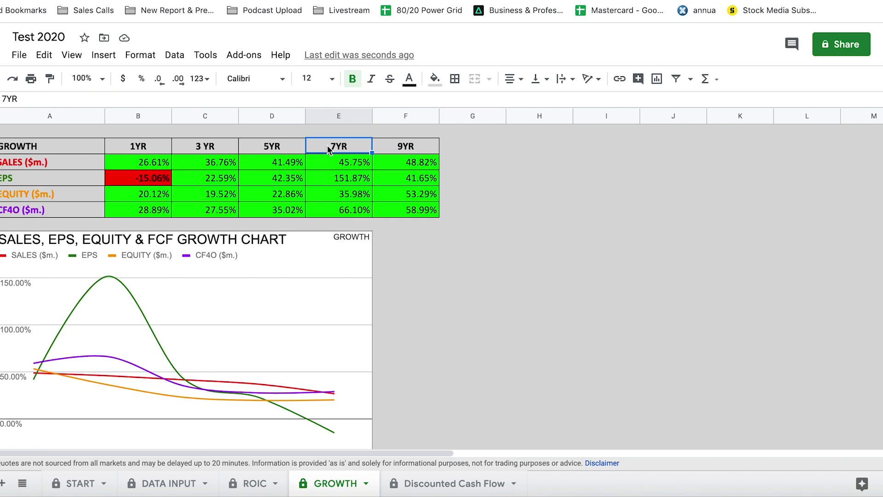
left_click(272, 146)
left_click(204, 151)
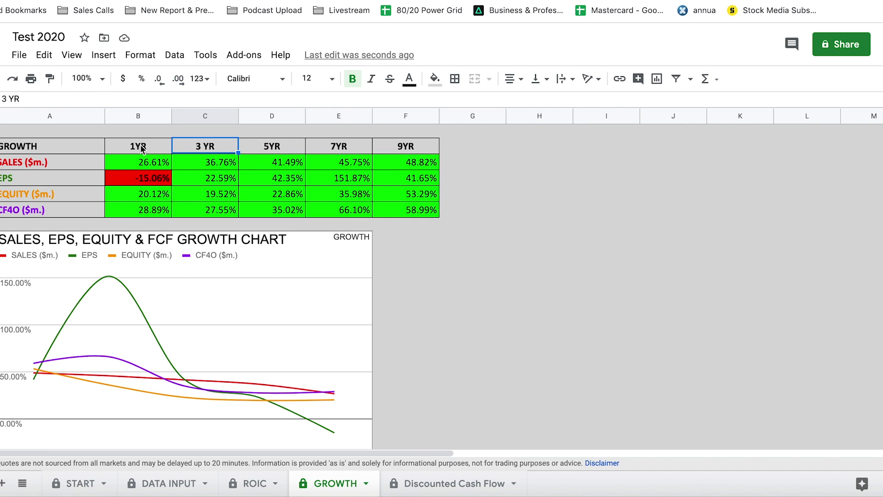
left_click(141, 148)
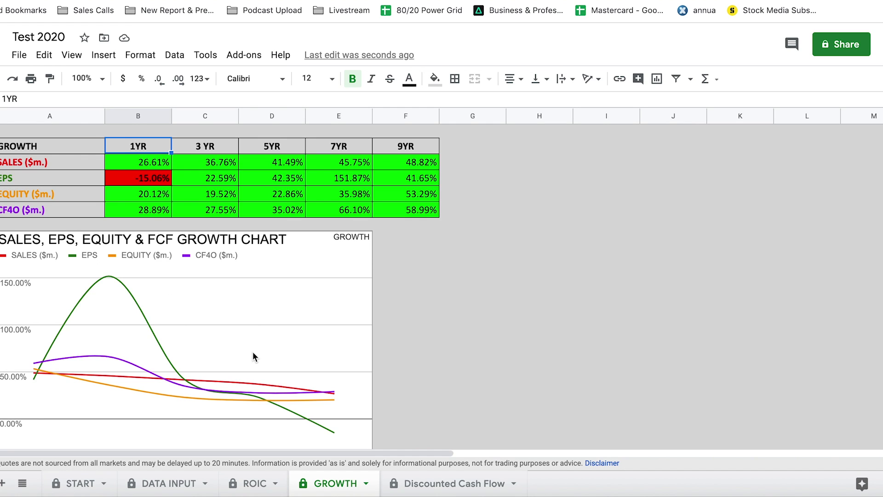
Step: Scroll through the GROWTH sheet, then move to the Discounted Cash Flow sheet
scroll(253, 357, "down", 3)
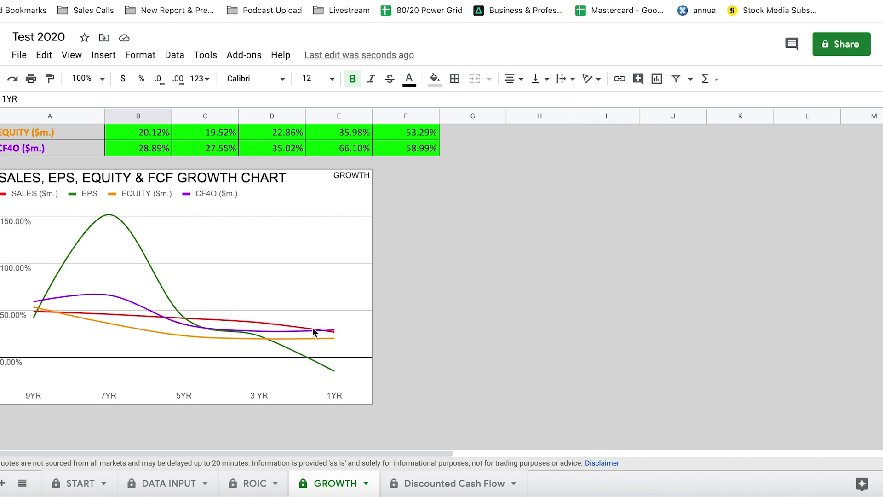
scroll(378, 383, "up", 2)
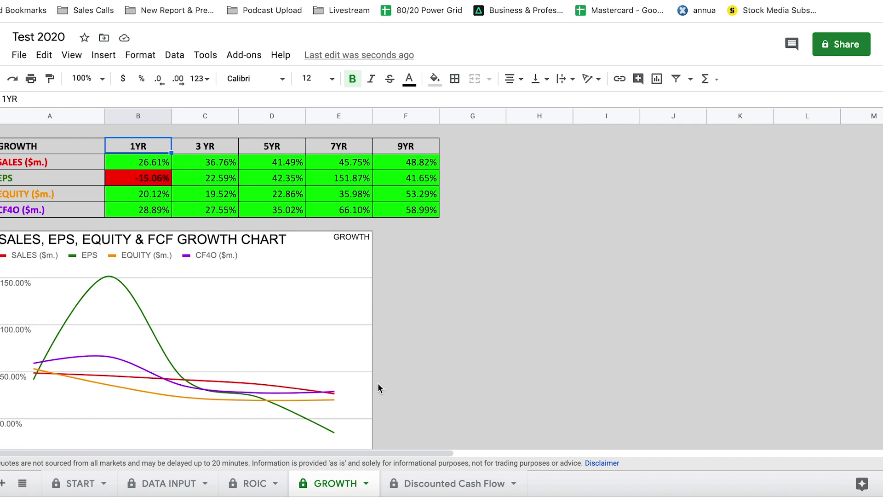
left_click(415, 484)
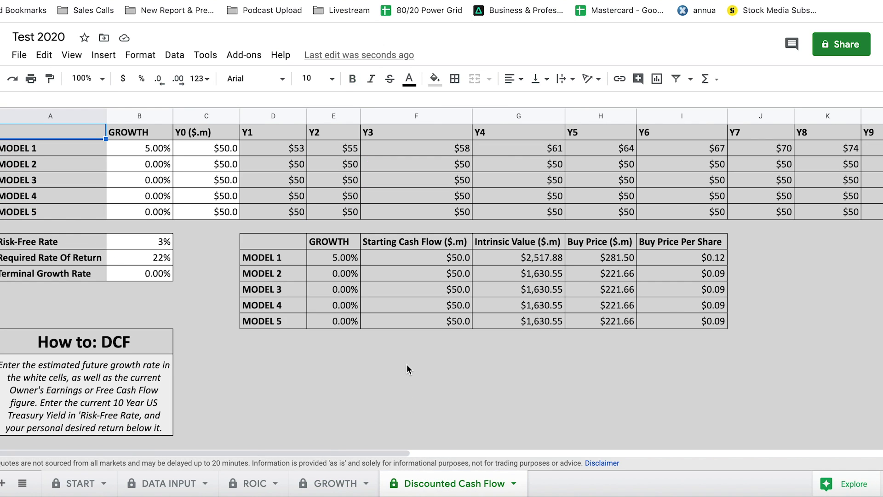
scroll(407, 364, "down", 2)
scroll(407, 364, "up", 2)
left_click(155, 149)
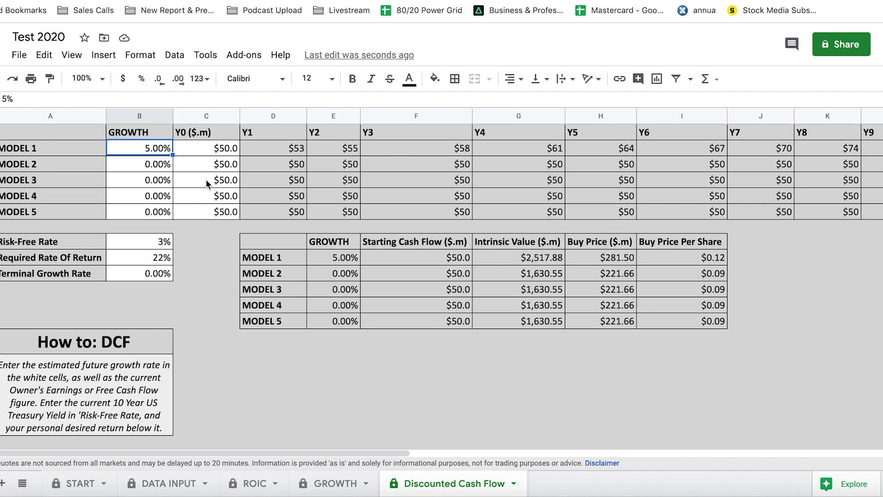
left_click_drag(225, 149, 228, 215)
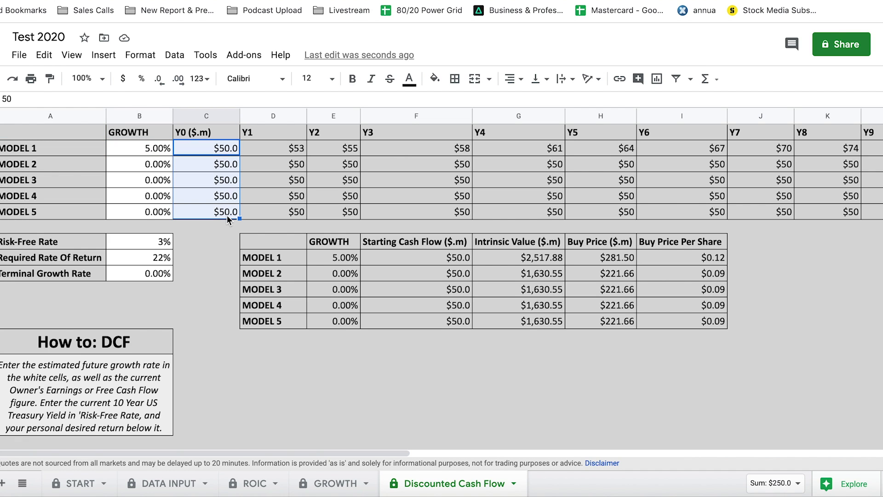
left_click(182, 481)
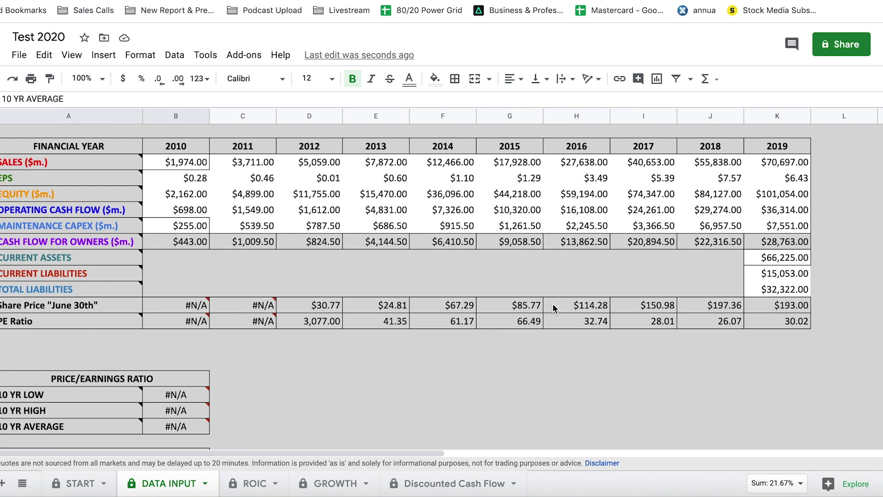
left_click(790, 243)
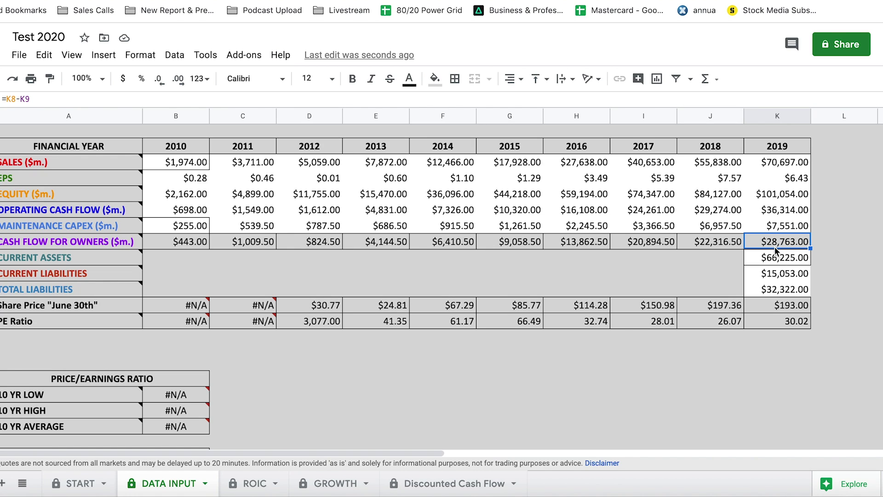
Step: Enter a $28,763.0 starting cash flow for Model 1 and fill it down to Models 2–5
left_click(406, 482)
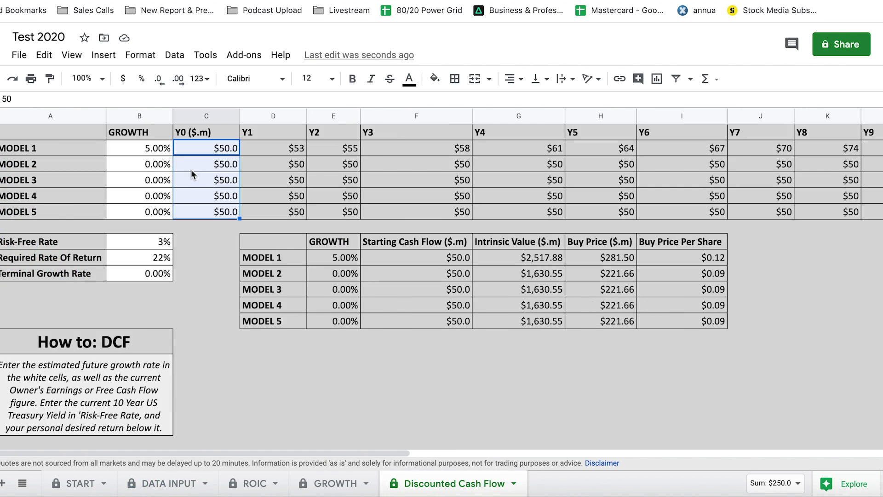
left_click(212, 148)
type("28")
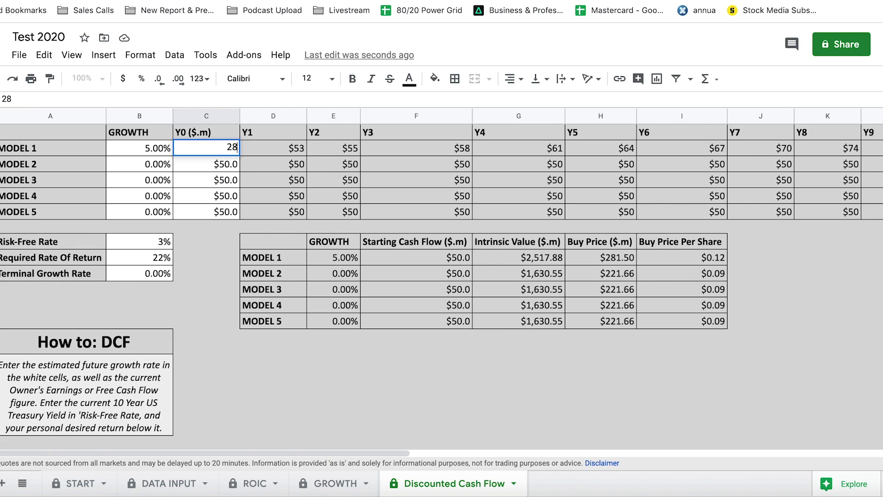
type(",763")
key("Return")
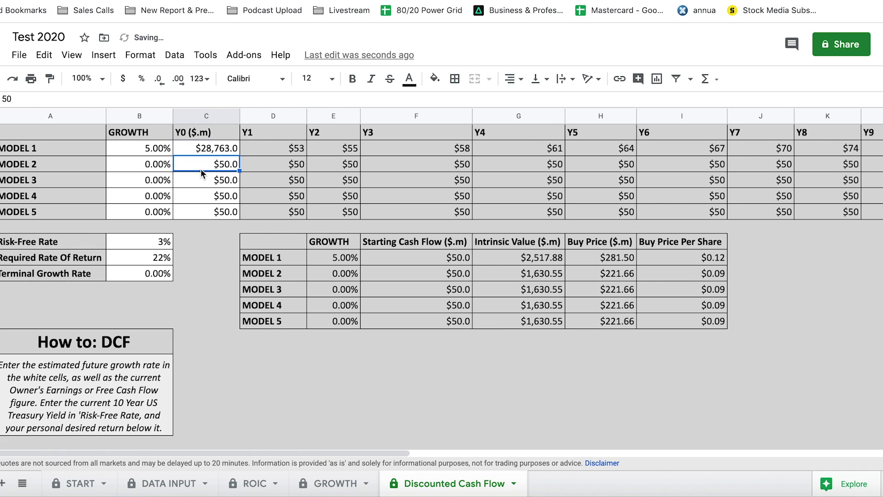
left_click(222, 149)
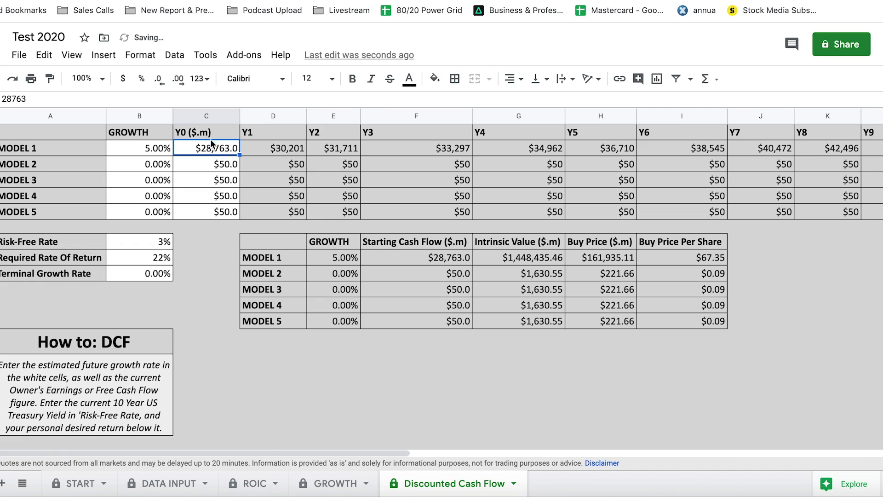
left_click(192, 131)
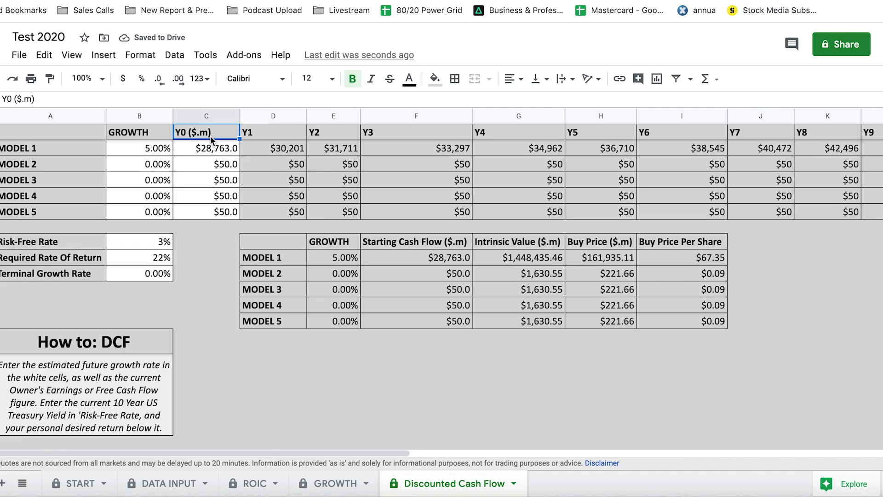
left_click(219, 152)
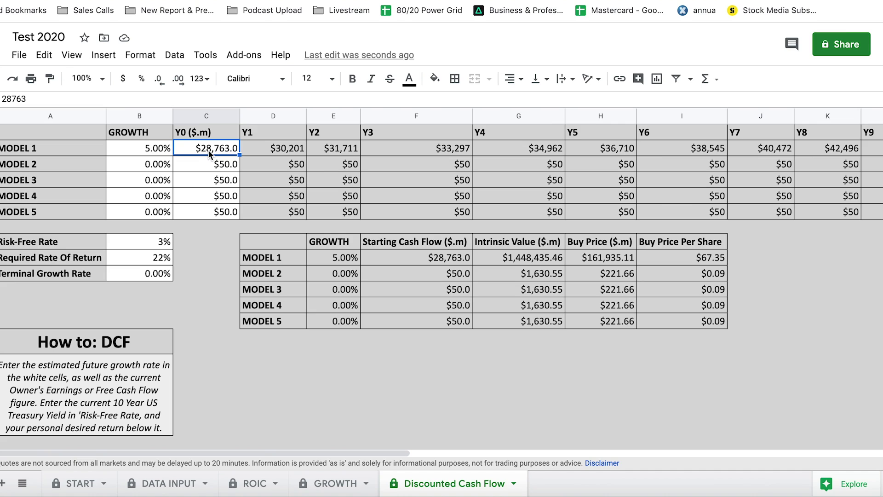
left_click_drag(240, 155, 232, 212)
left_click(208, 266)
Step: Give Models 1–5 growth rates of 0%, 2%, 4%, 6% and 8%
left_click(156, 148)
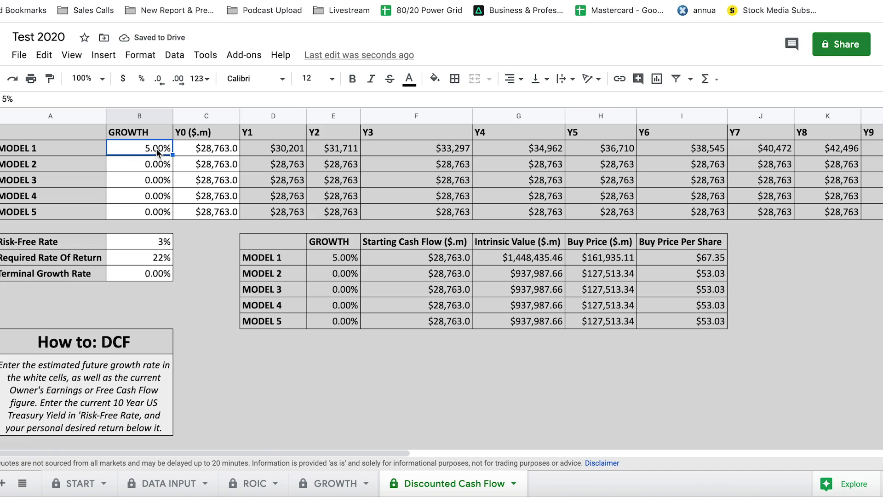
key("Right")
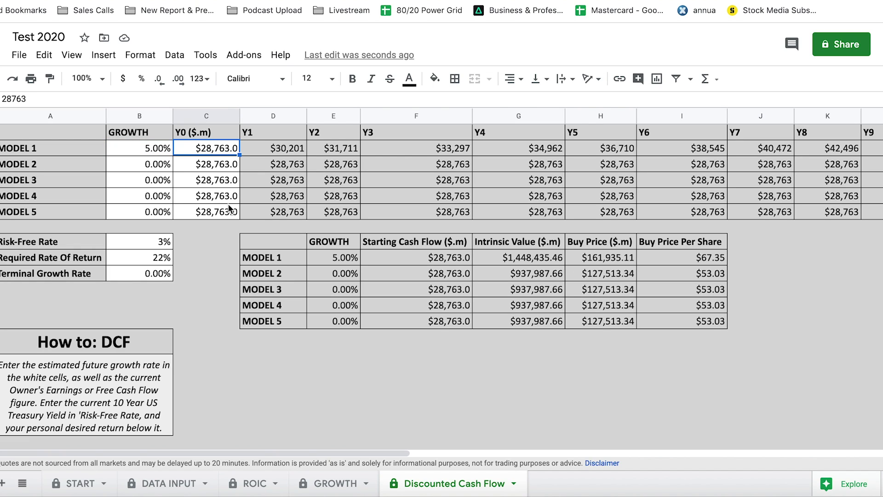
left_click(146, 153)
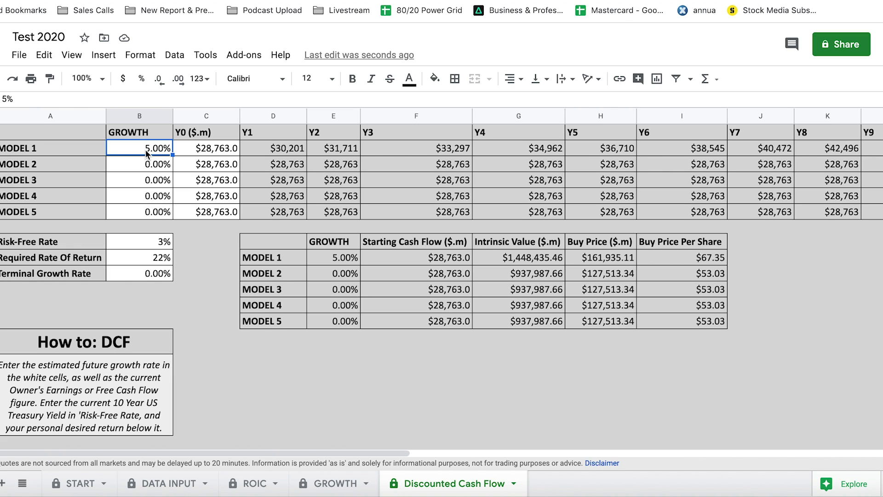
type("0")
key("Return")
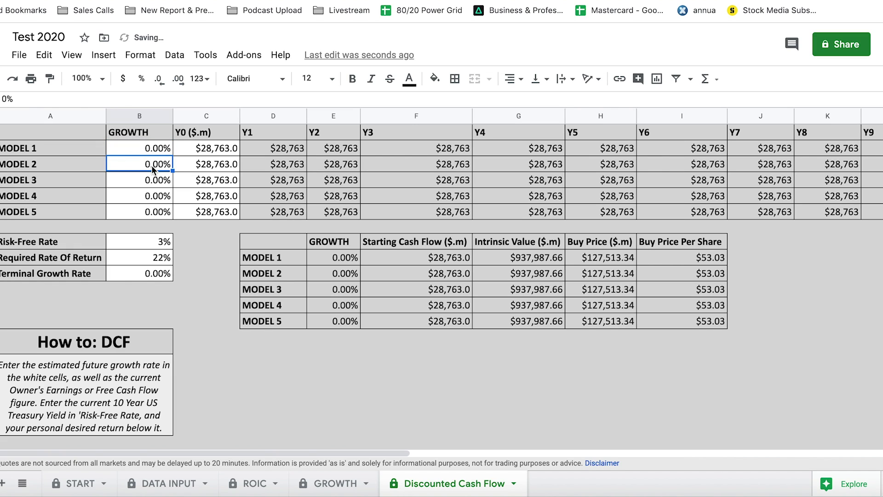
type("2")
key("Return")
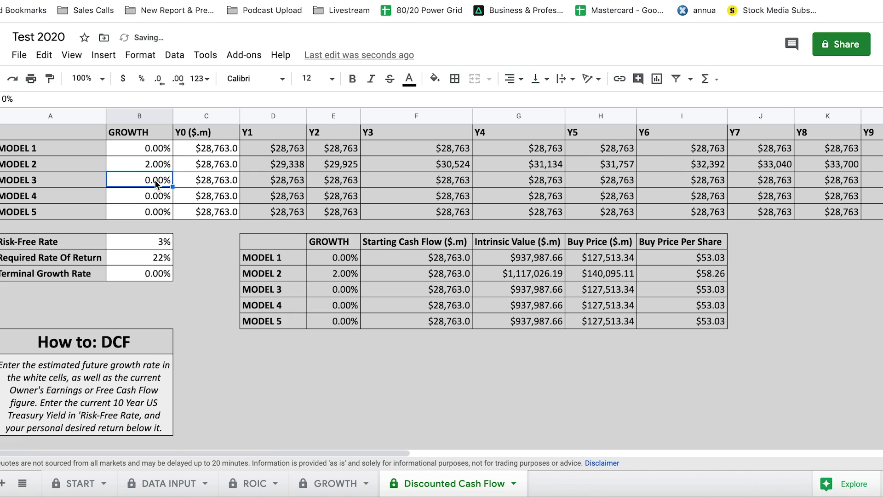
type("4")
key("Return")
type("6")
key("Return")
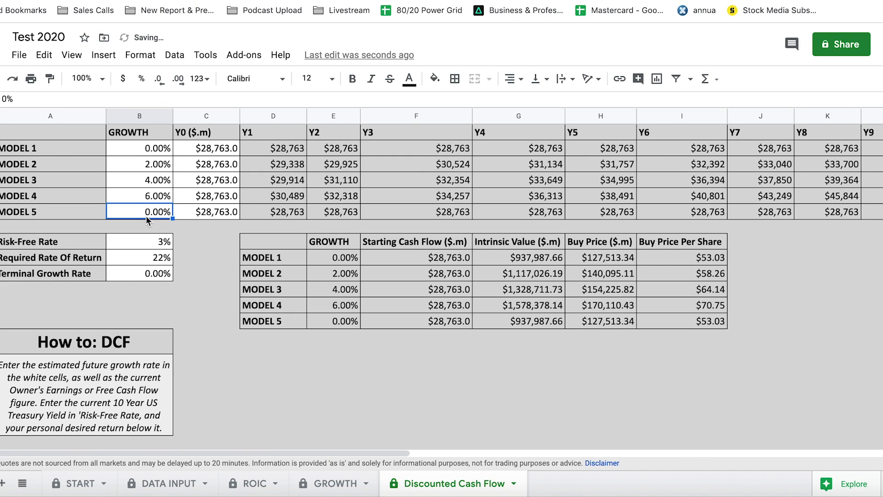
type("8")
left_click(182, 259)
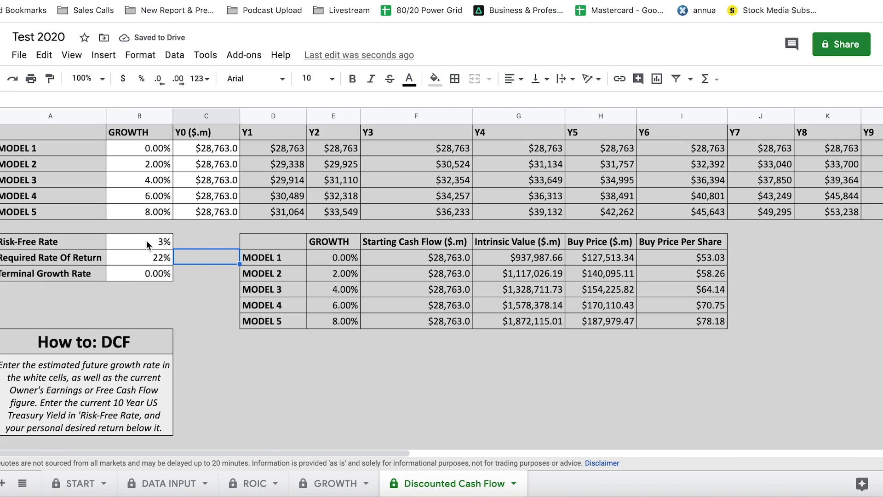
left_click_drag(147, 240, 155, 274)
Step: Review the terminal growth and risk-free rows, then change the risk-free rate from 3% to 1%
left_click(199, 283)
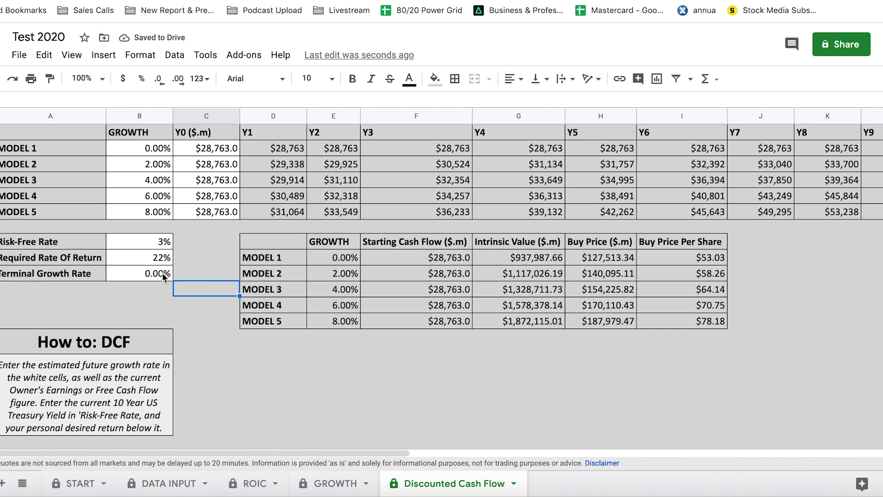
left_click(144, 276)
left_click_drag(46, 274, 140, 274)
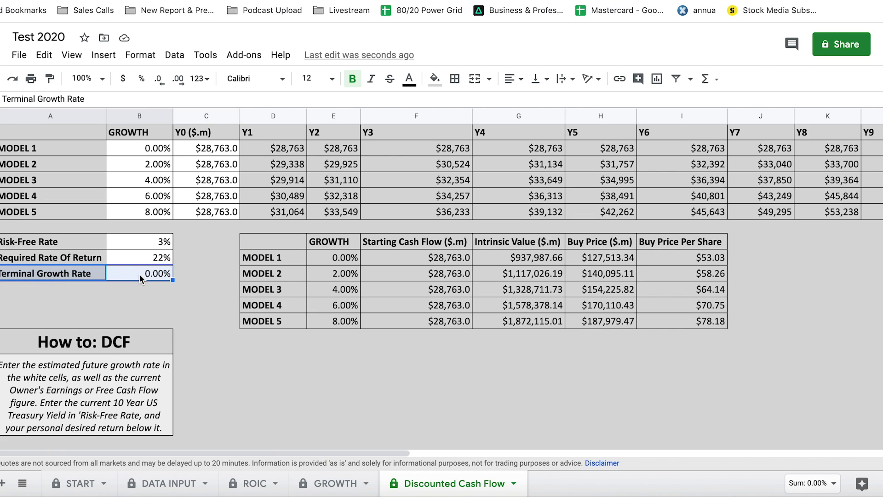
left_click(188, 283)
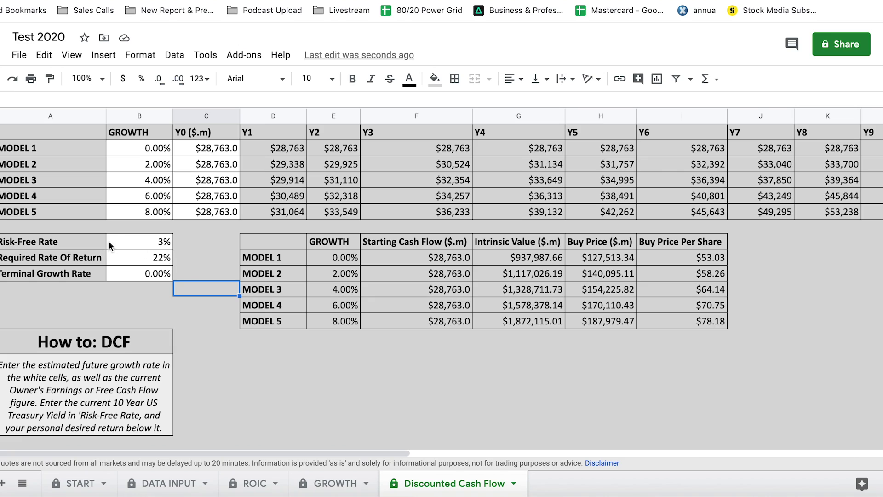
left_click_drag(51, 242, 128, 238)
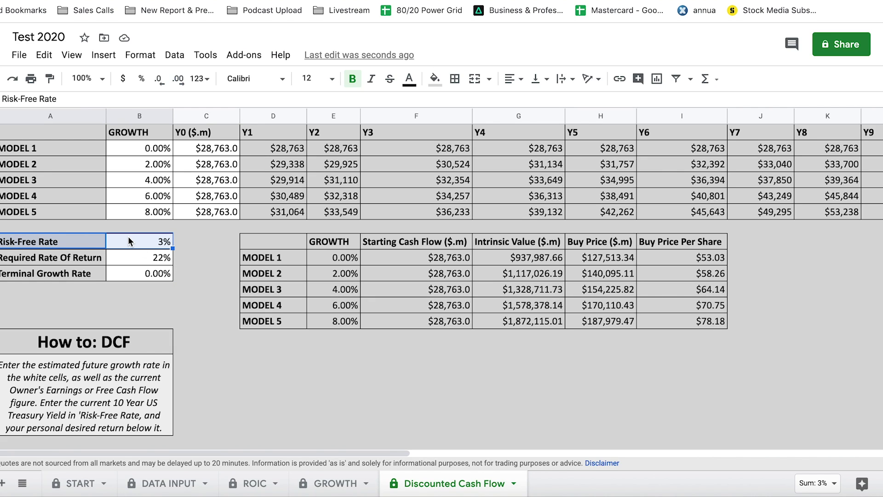
left_click(189, 269)
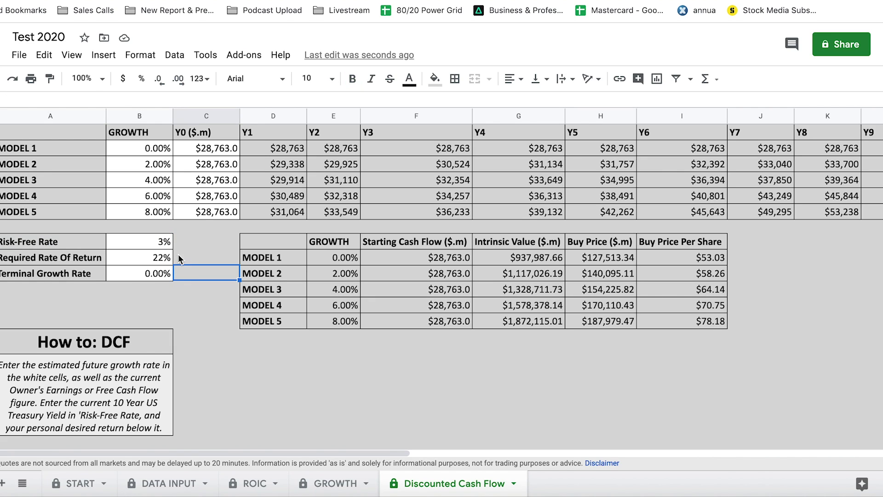
left_click(165, 242)
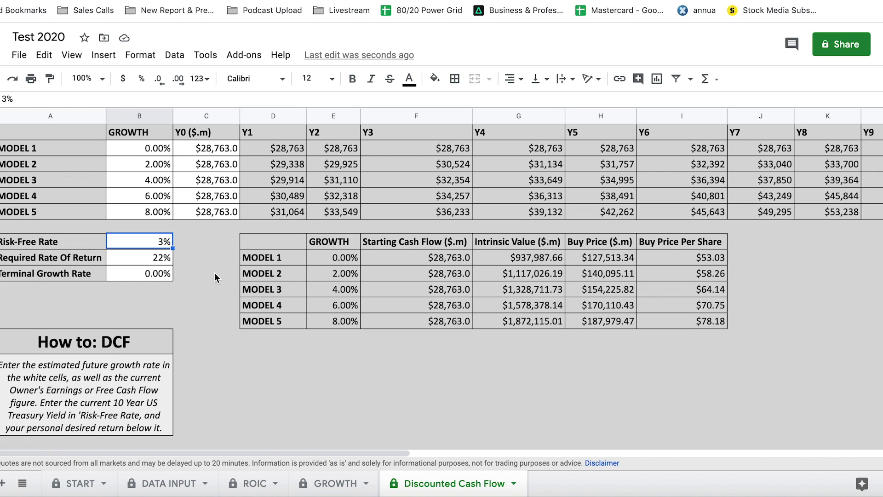
type("1")
left_click(209, 287)
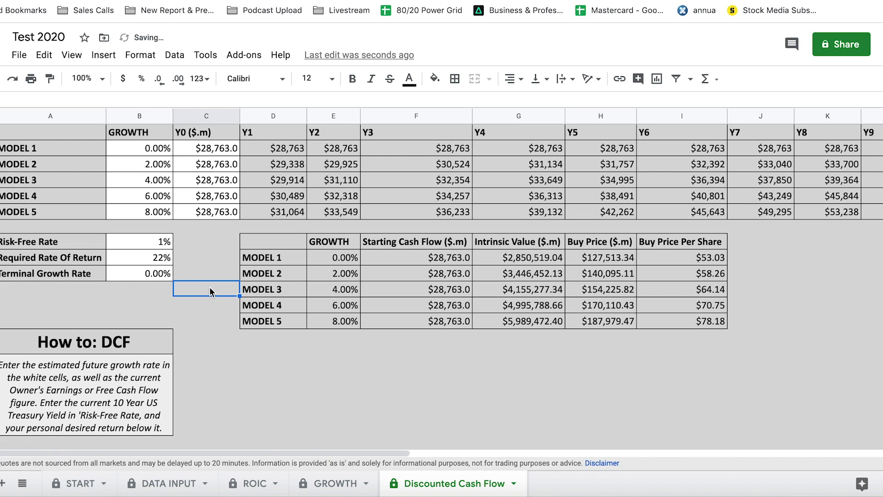
Step: Try a 15% required rate of return, then restore it to 22%
left_click_drag(43, 258, 138, 258)
left_click(167, 258)
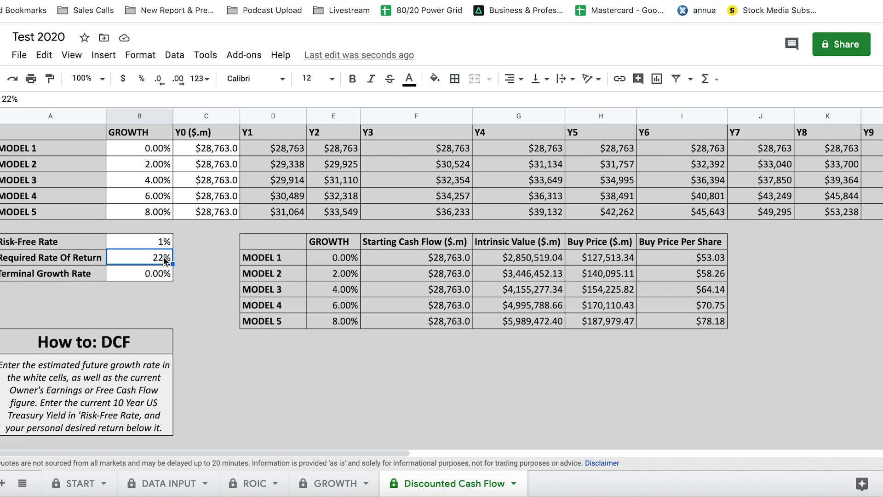
type("15")
left_click(186, 296)
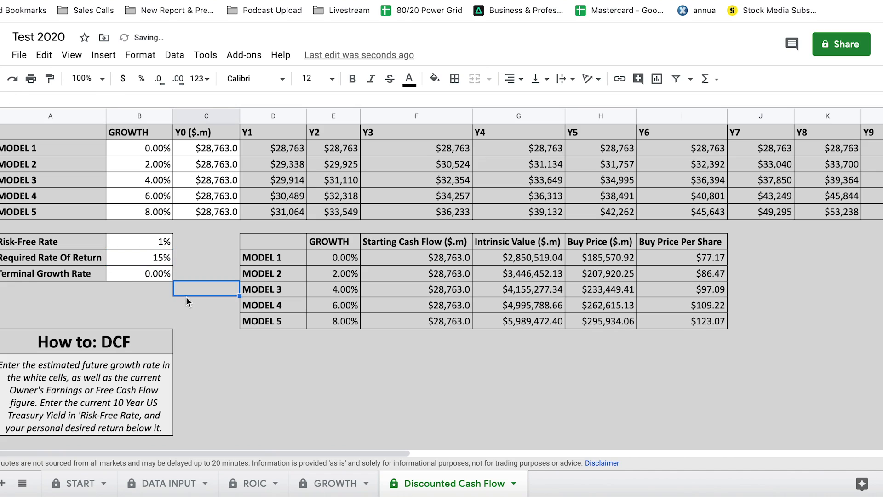
left_click(156, 258)
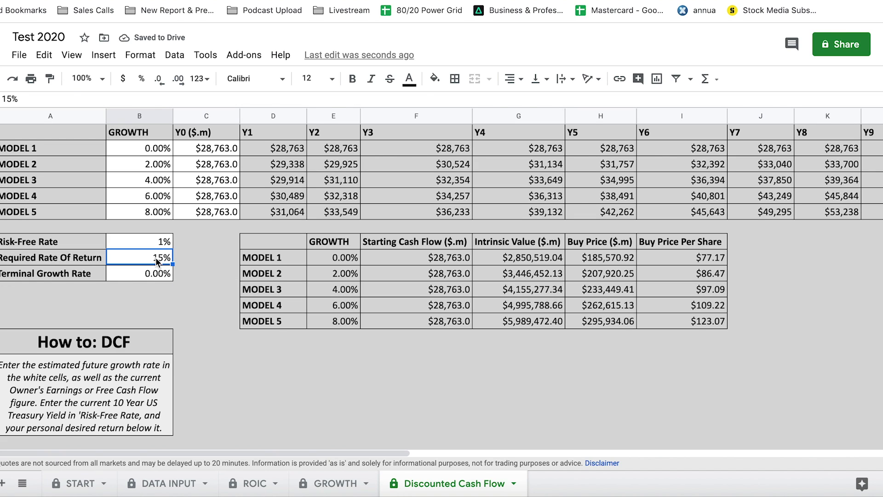
type("22")
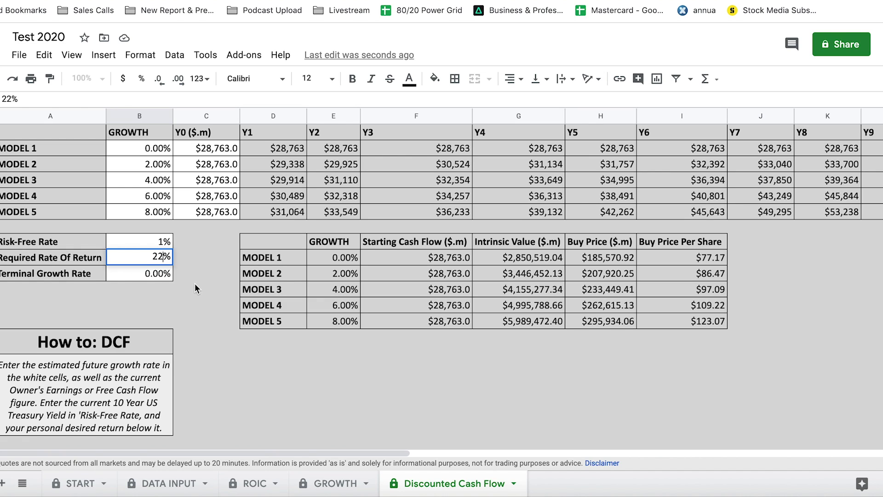
left_click(195, 285)
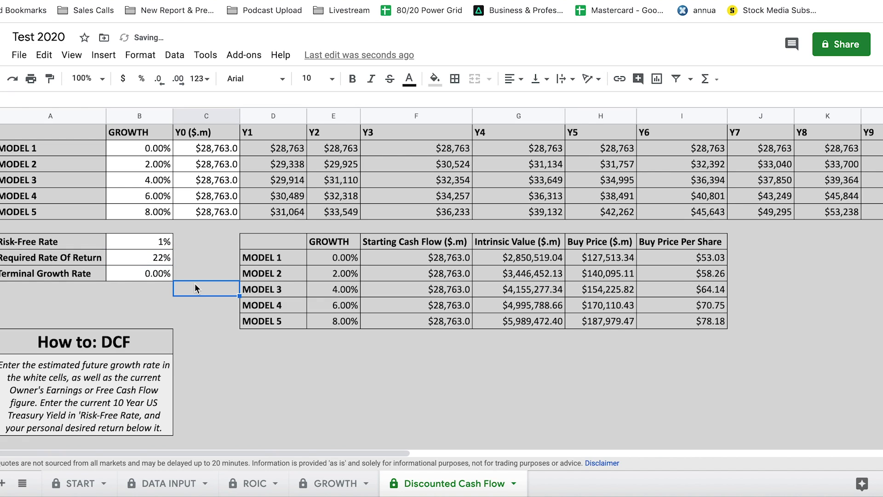
left_click(152, 275)
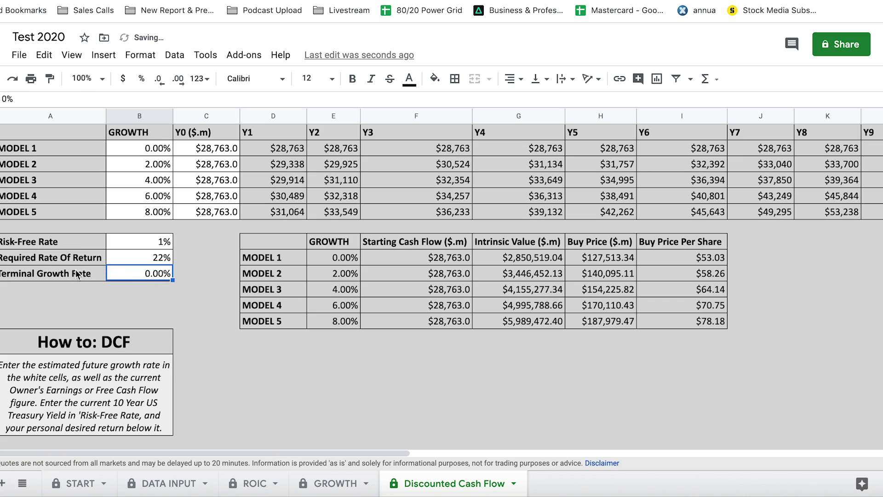
left_click_drag(73, 272, 138, 277)
left_click(215, 278)
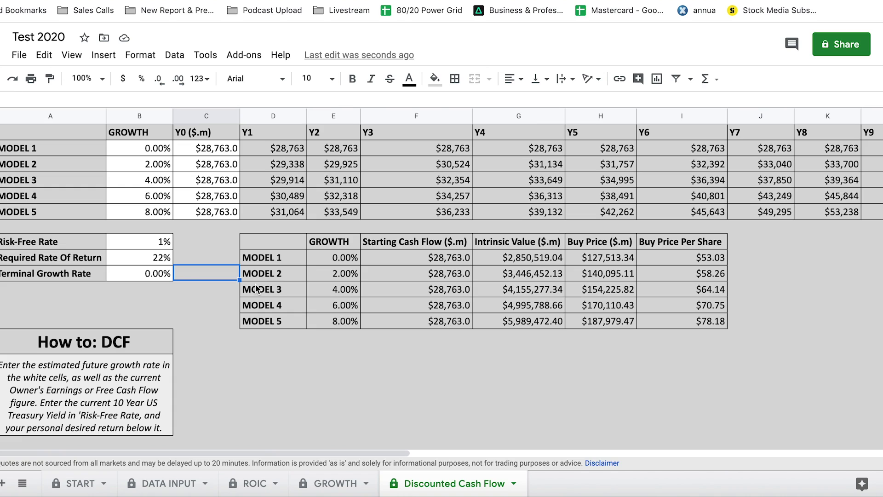
left_click_drag(161, 149, 158, 212)
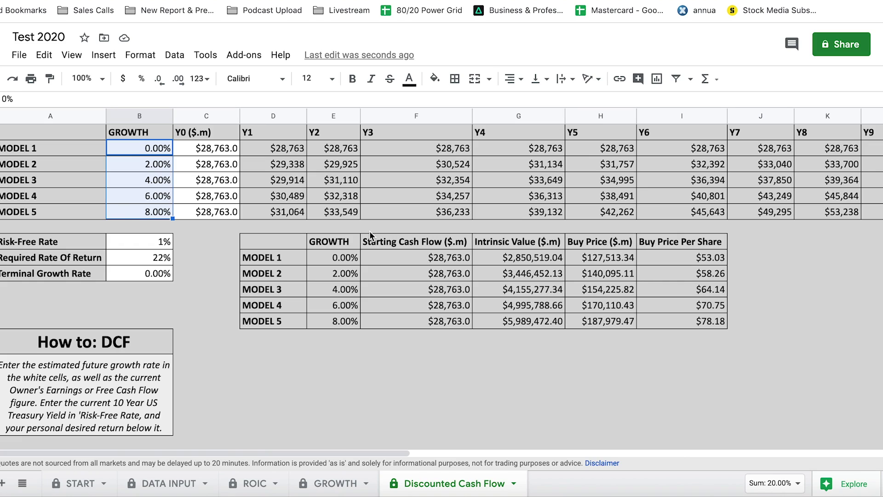
left_click(120, 300)
left_click_drag(71, 274, 134, 271)
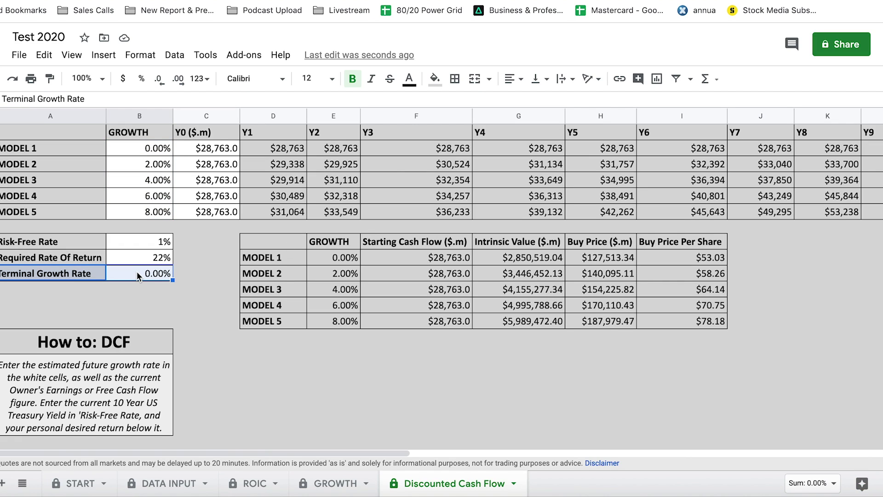
left_click(157, 311)
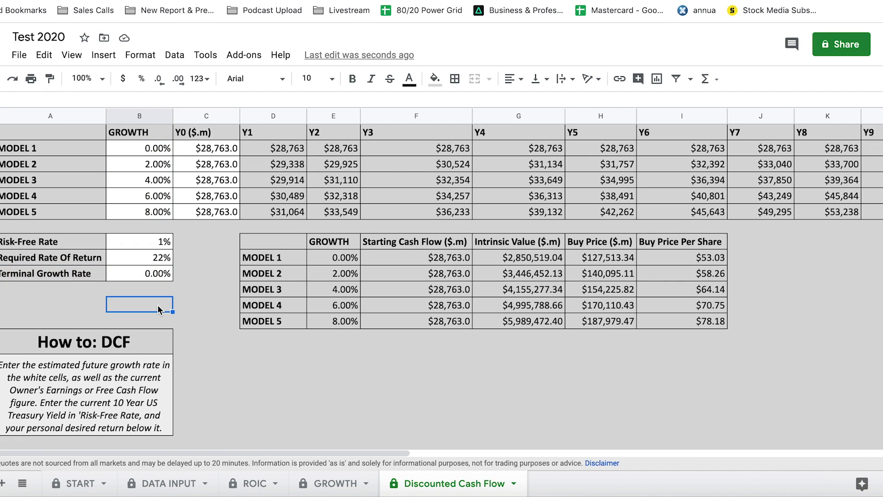
left_click(156, 277)
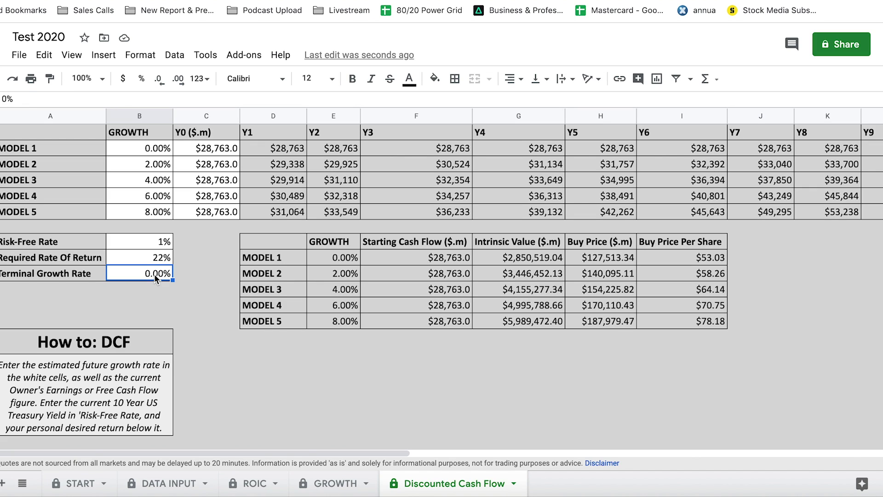
type("2")
key("BackSpace")
type("3")
left_click(203, 311)
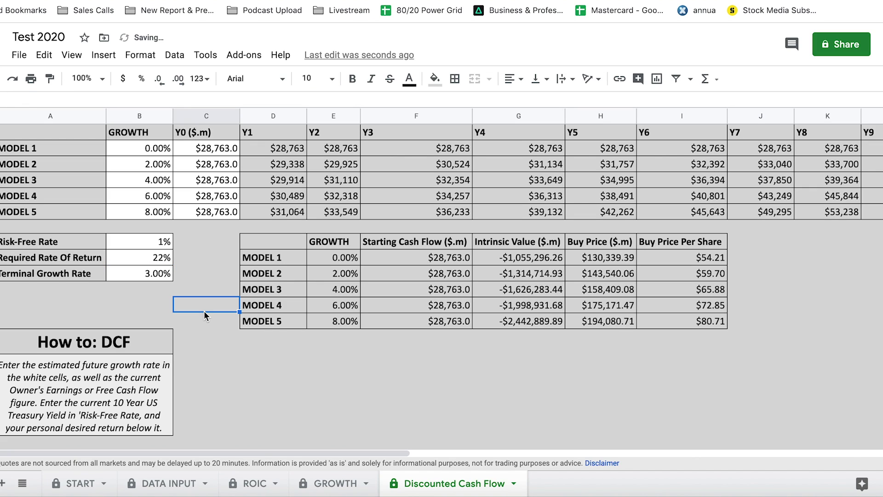
left_click(153, 269)
type("2")
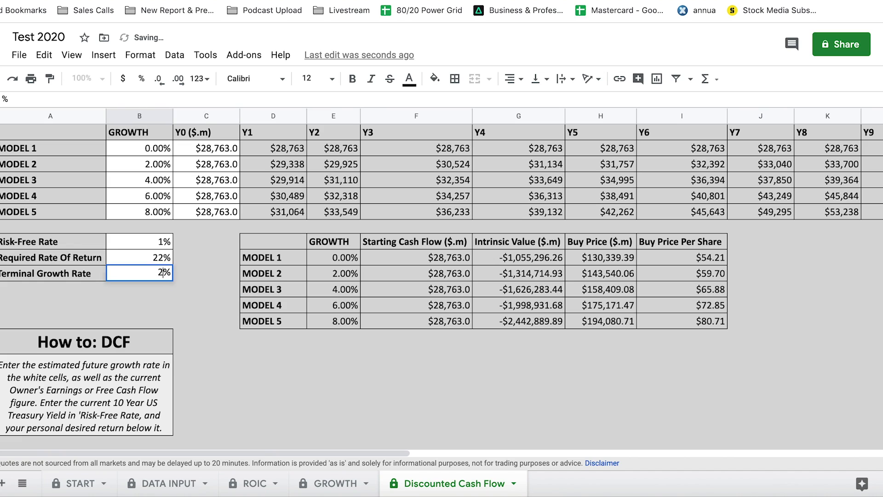
key("BackSpace")
type("1")
key("Return")
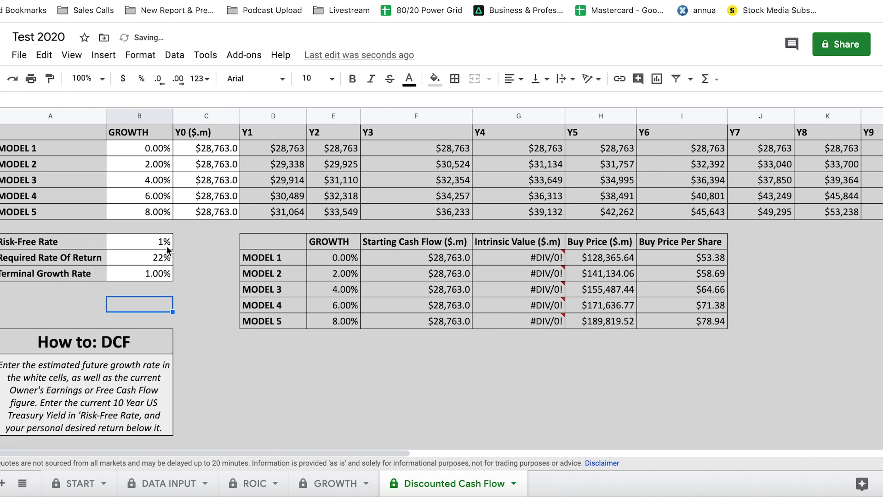
left_click(158, 275)
type("0")
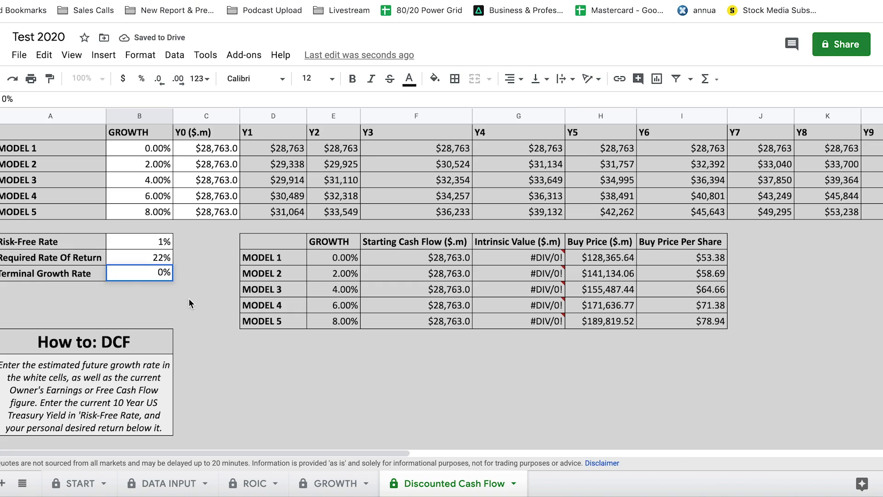
left_click(189, 298)
left_click(165, 274)
left_click(159, 241)
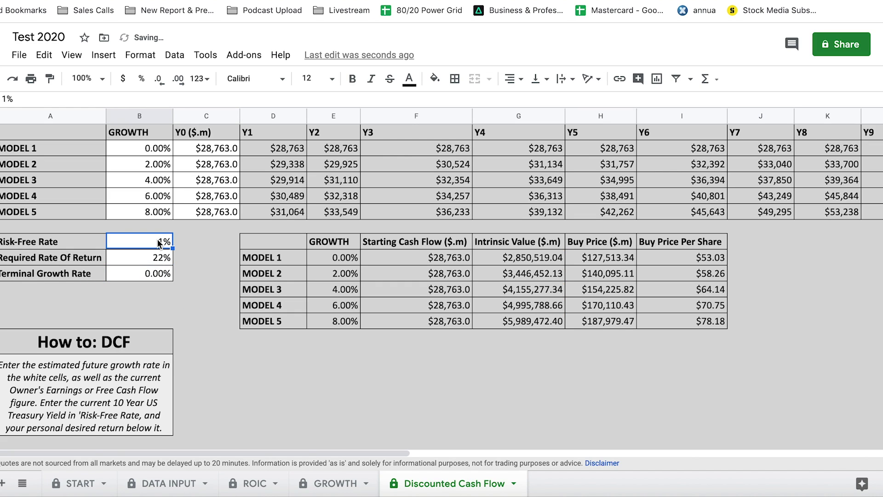
left_click(155, 277)
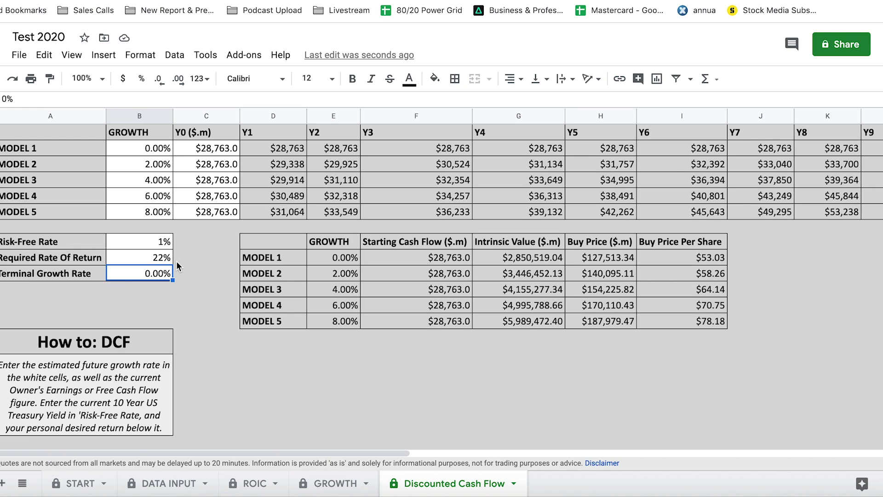
left_click(74, 274)
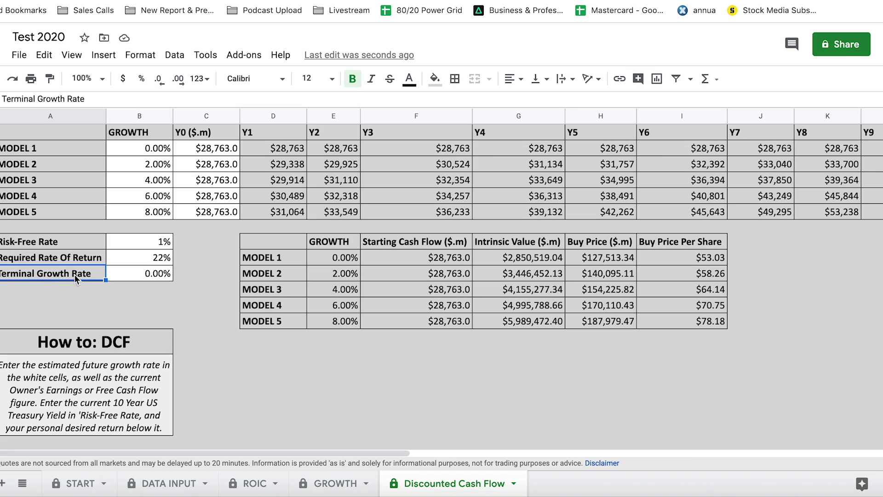
left_click(149, 274)
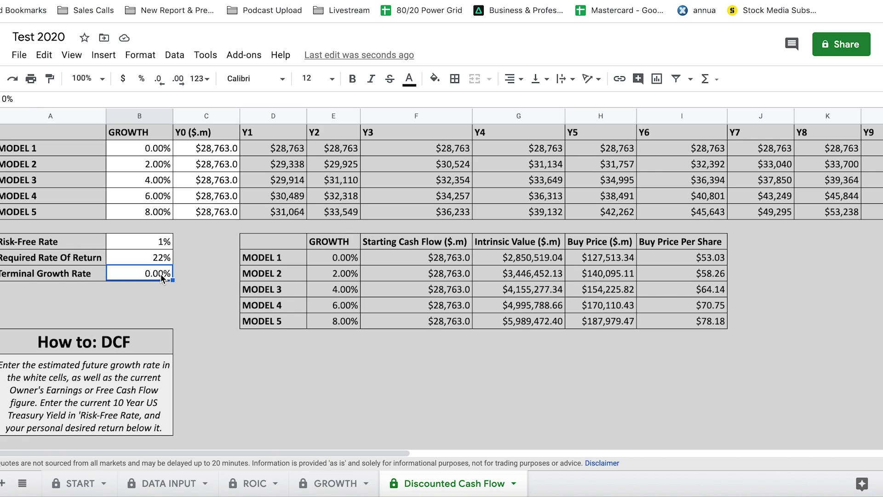
left_click(215, 308)
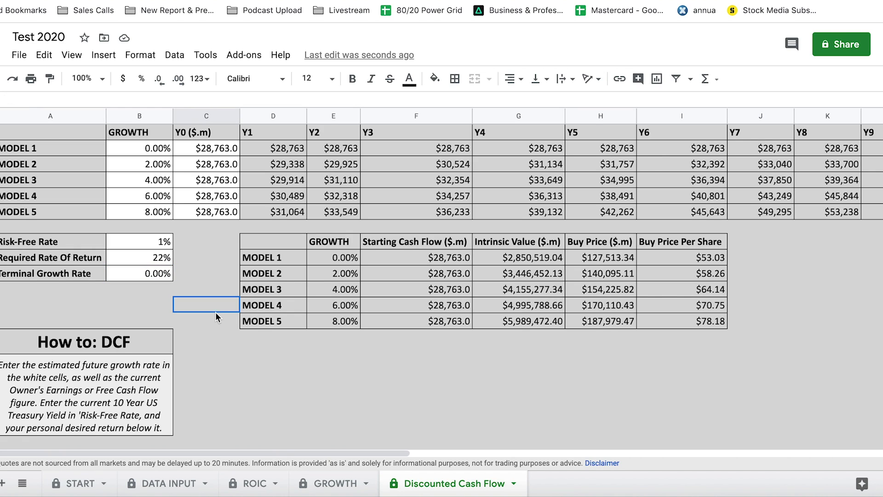
left_click(527, 246)
left_click_drag(527, 249, 530, 321)
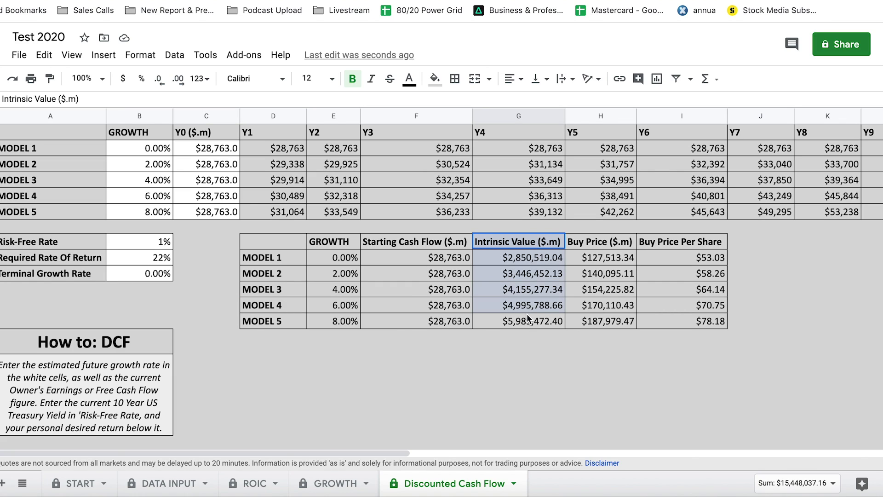
left_click(608, 241)
left_click_drag(608, 267, 616, 322)
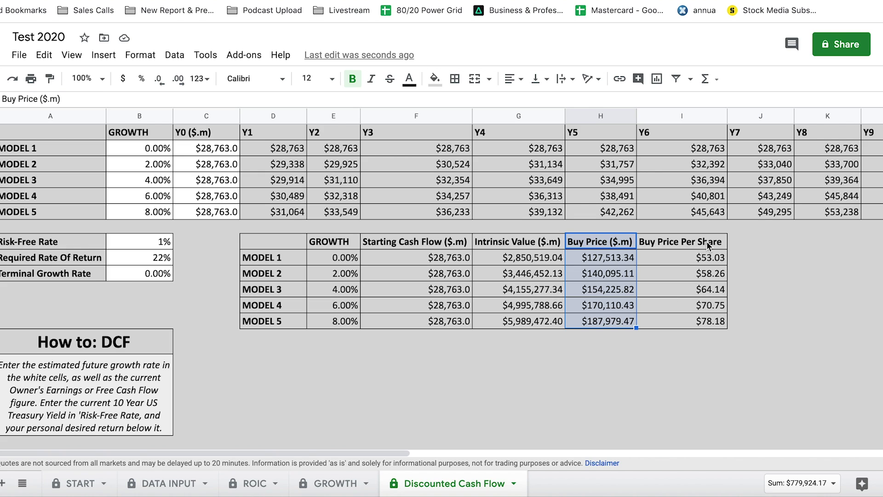
left_click_drag(698, 249, 706, 322)
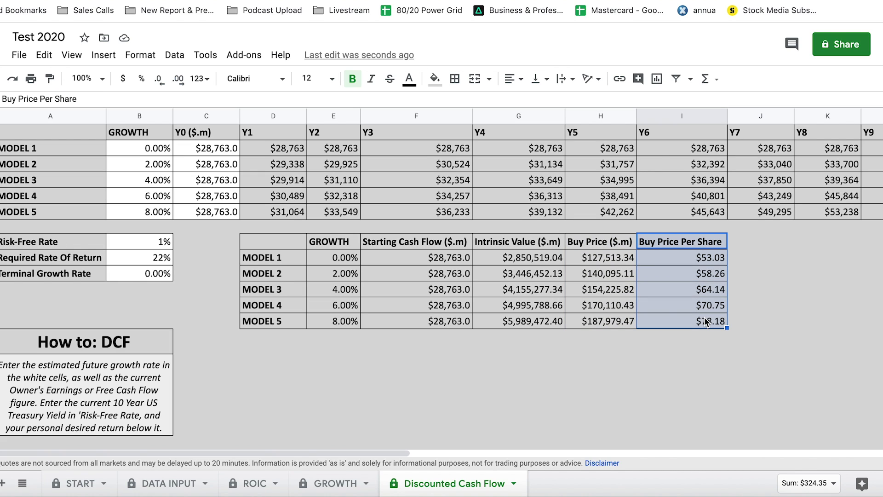
left_click(793, 275)
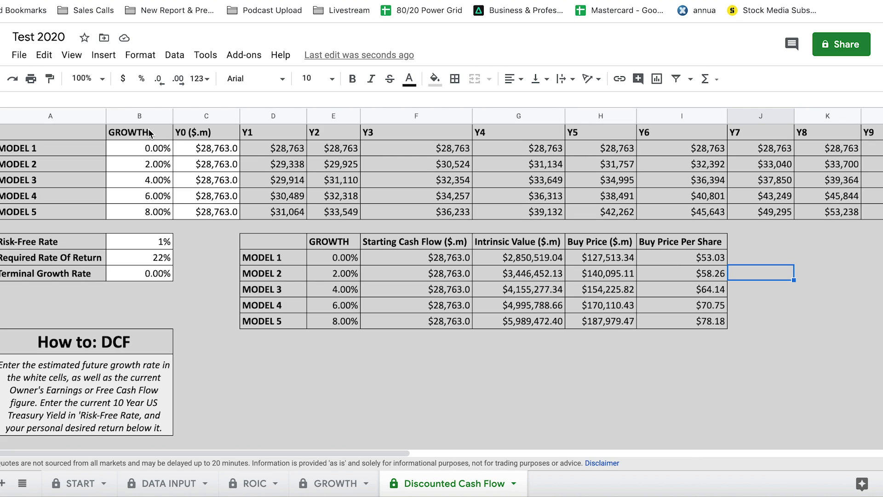
left_click_drag(148, 130, 172, 220)
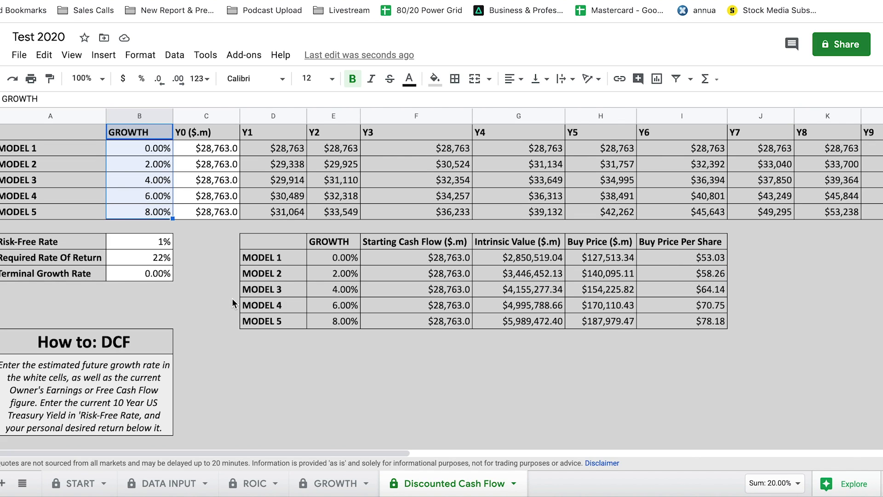
scroll(377, 275, "right", 10)
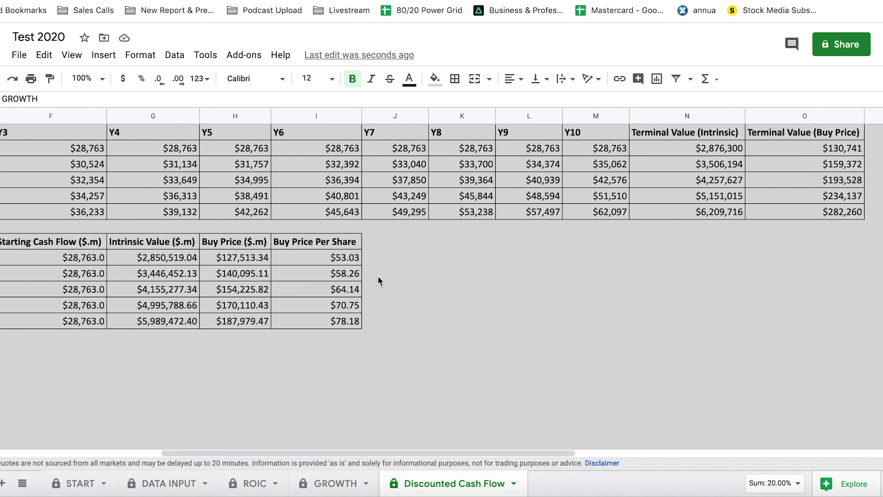
scroll(378, 275, "left", 10)
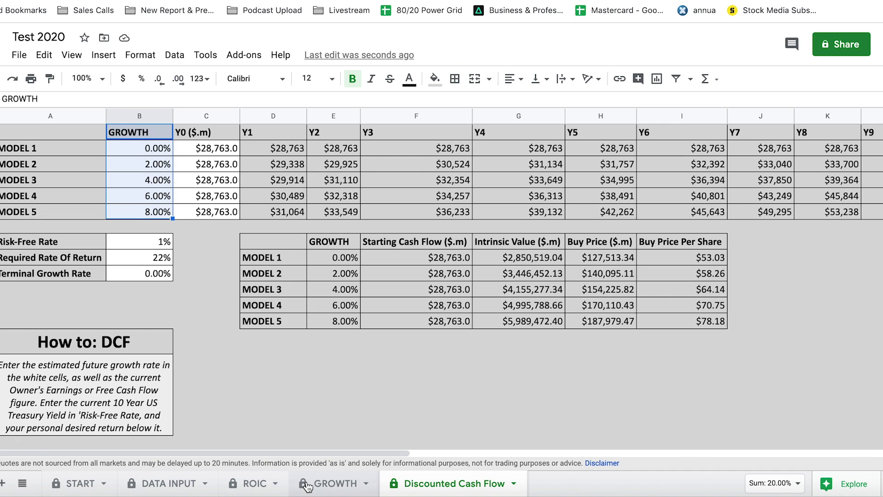
Step: Check the 5-year sales growth formula, the ROIC sheet and the terminal growth rate, ending on GROWTH
left_click(328, 484)
left_click(281, 162)
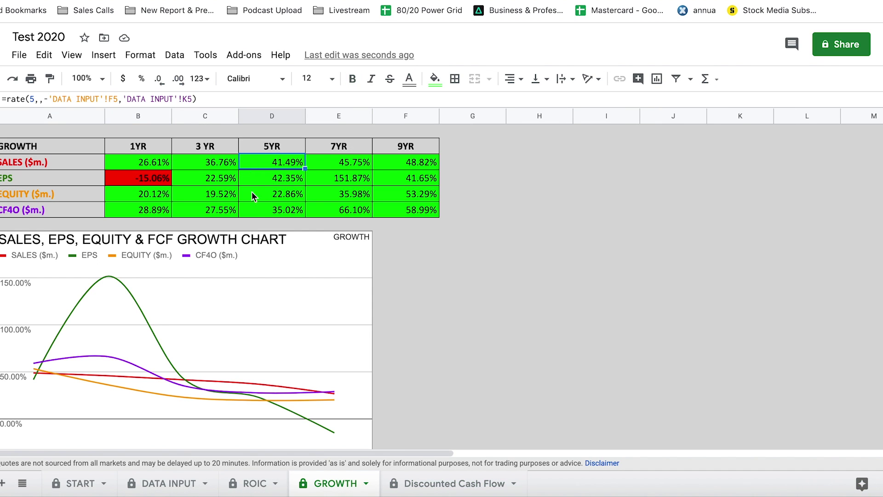
left_click(252, 483)
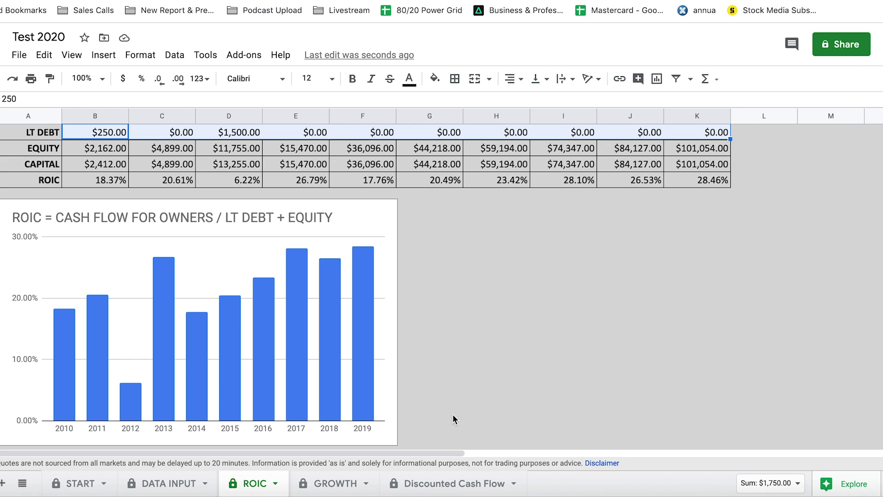
left_click(451, 486)
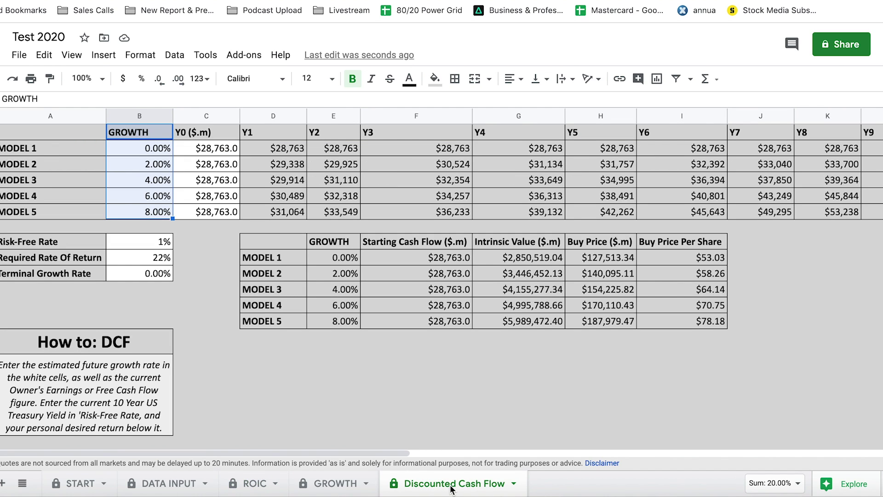
left_click_drag(62, 274, 128, 274)
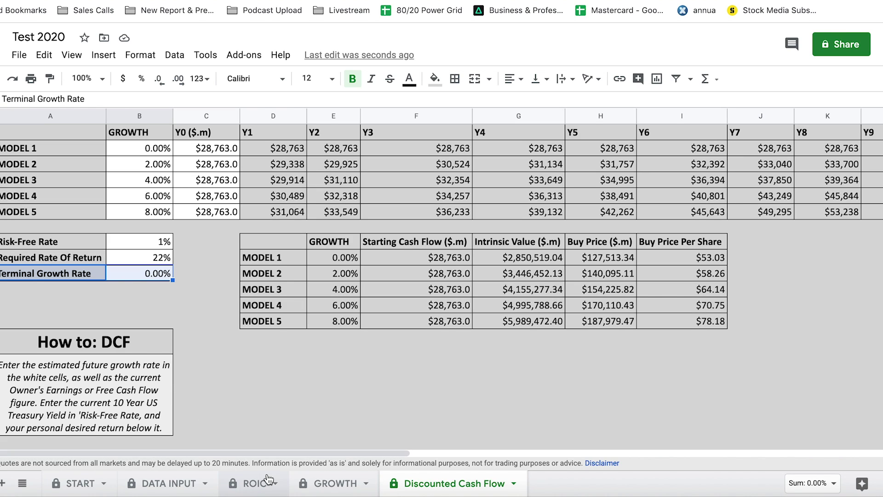
left_click(338, 483)
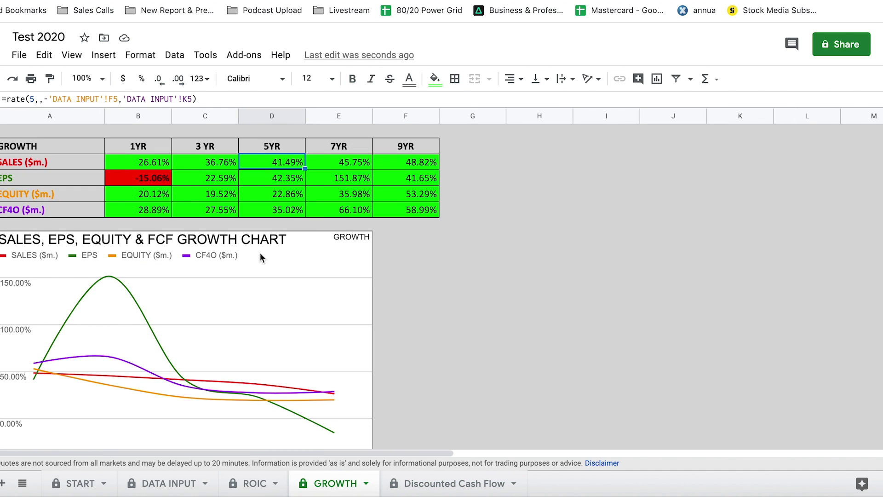